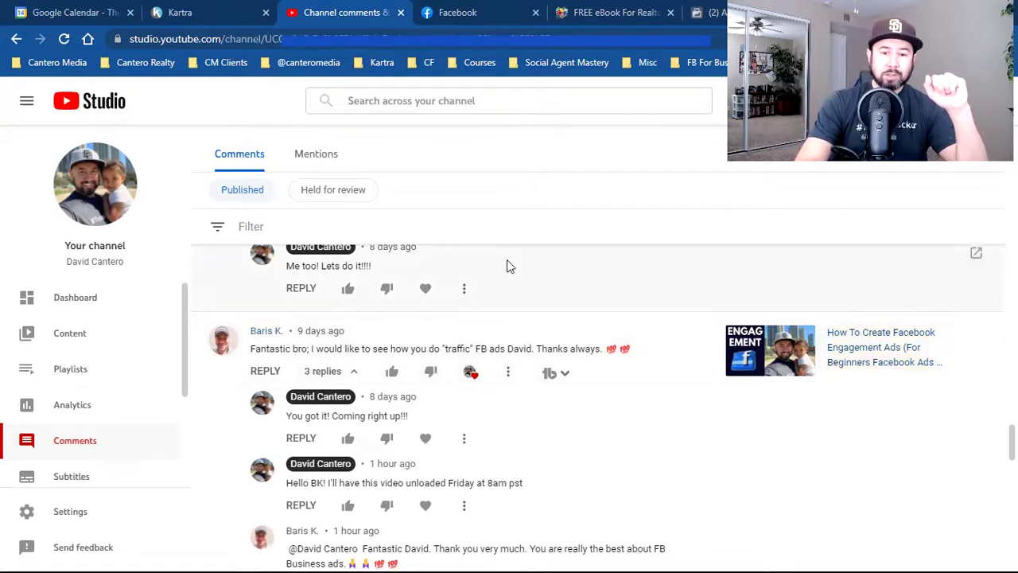
- Switch to Ads Manager and start a new campaign, scrolling the objectives from Awareness to Sales
left_click(697, 10)
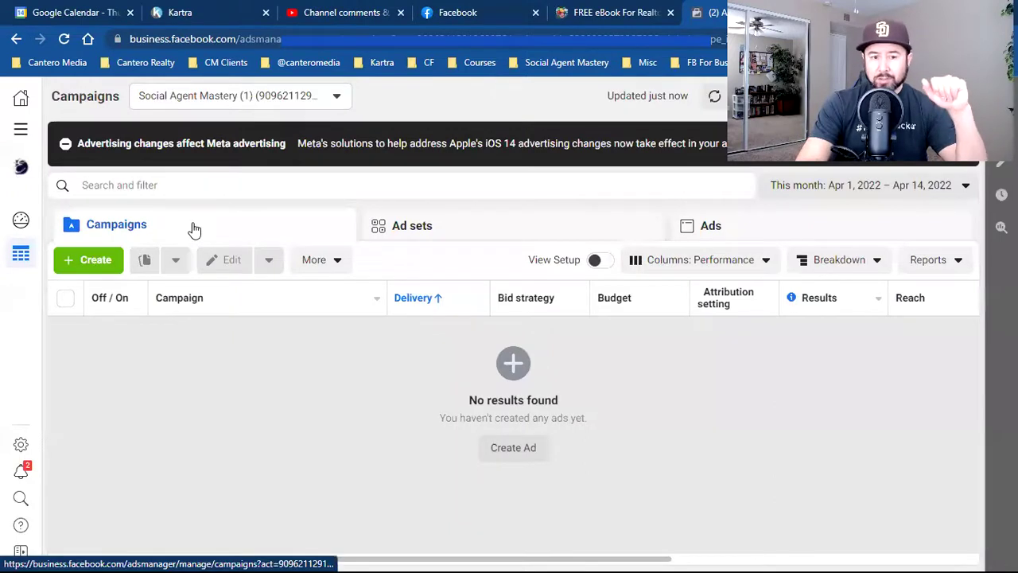
left_click(82, 262)
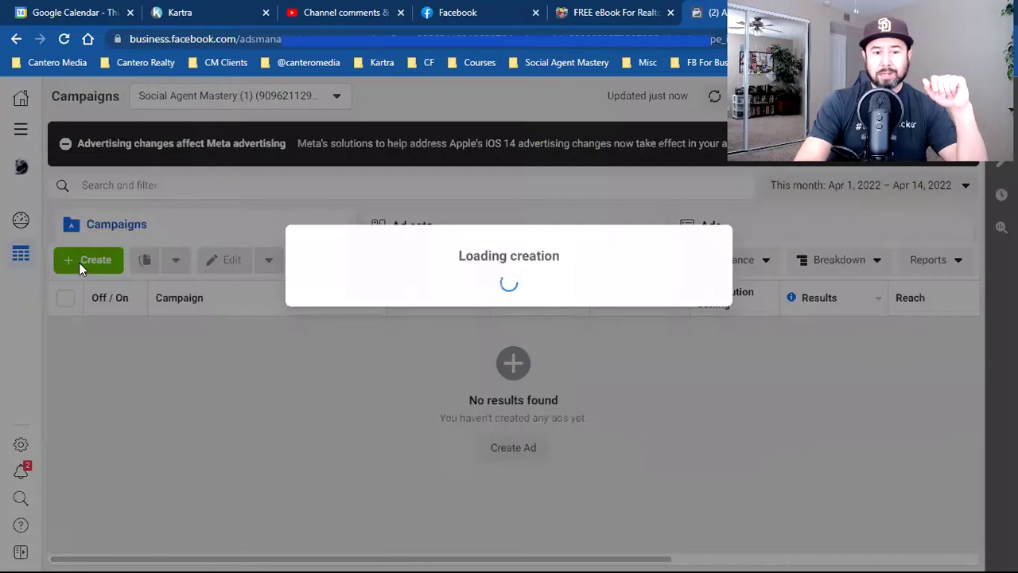
scroll(425, 359, "down", 2)
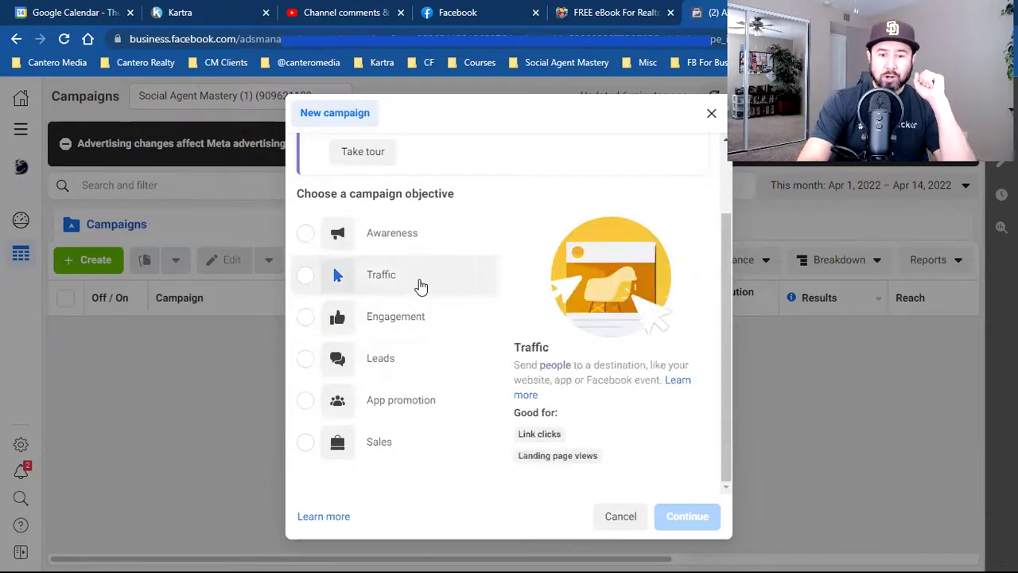
- Choose Leads as the objective and continue to create the New Leads Campaign
left_click(412, 366)
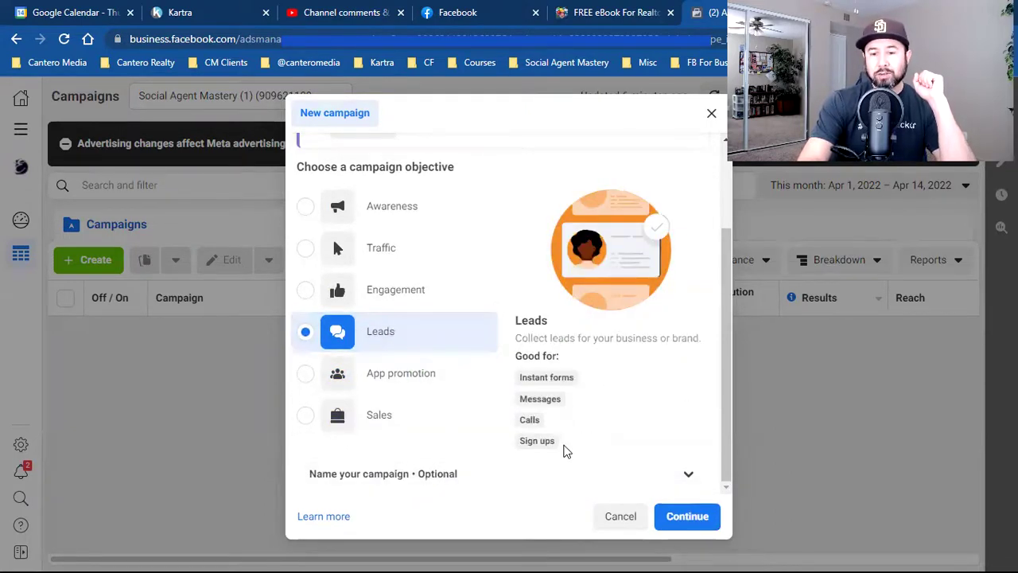
left_click(708, 527)
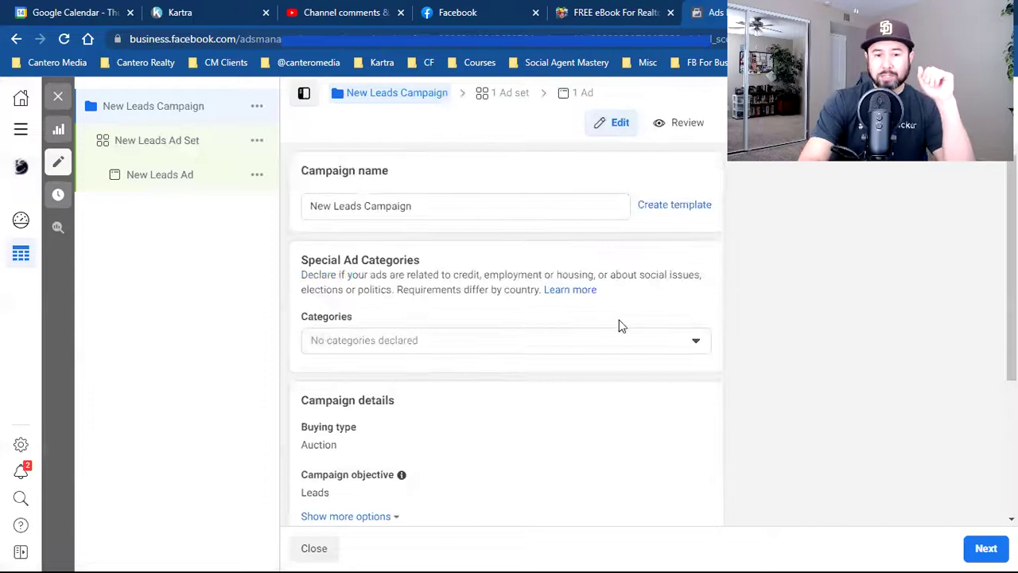
- Declare Housing as the special ad category and advance to the ad set
scroll(664, 352, "down", 2)
scroll(663, 352, "up", 1)
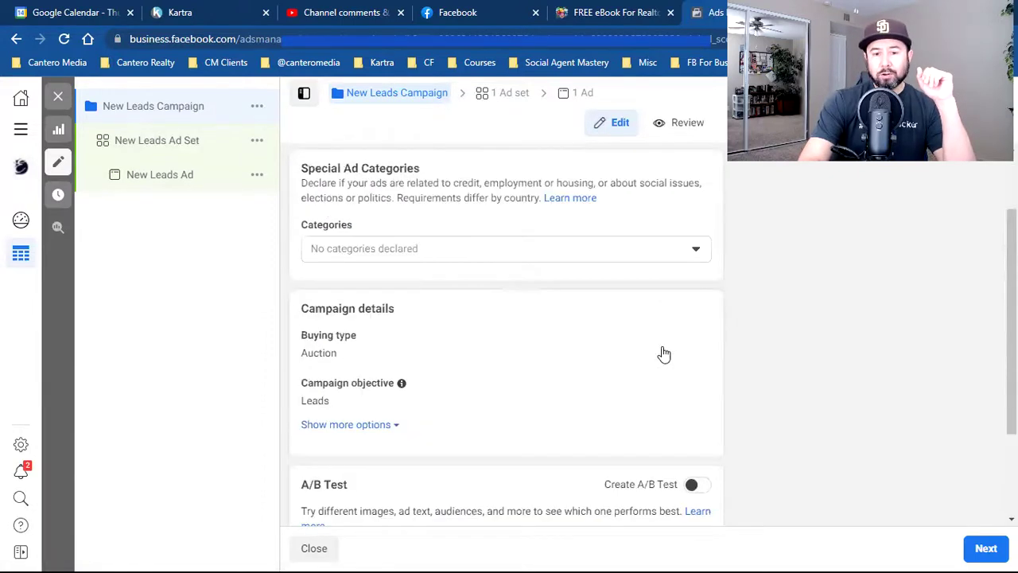
scroll(664, 353, "up", 1)
left_click(515, 339)
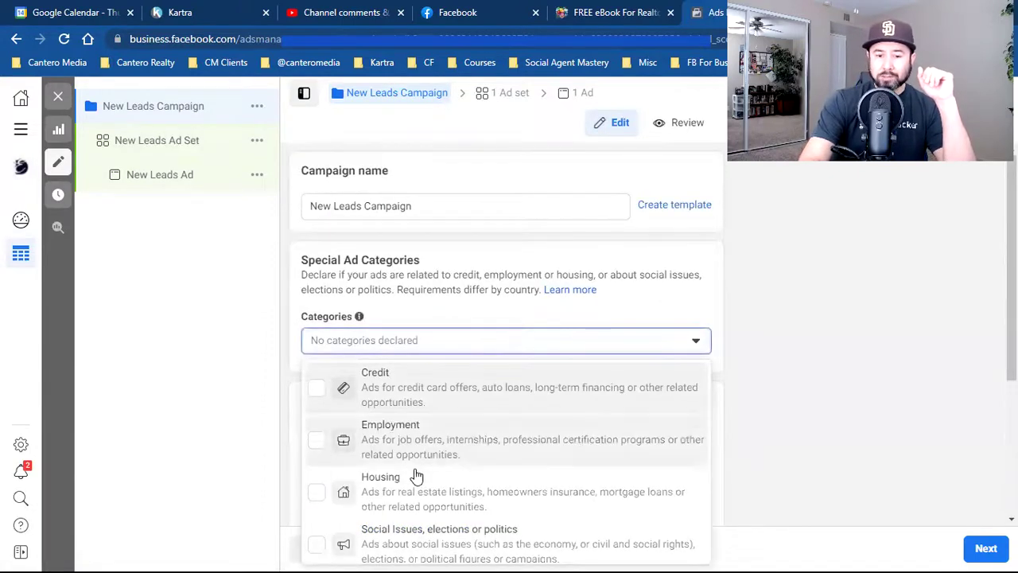
left_click(417, 478)
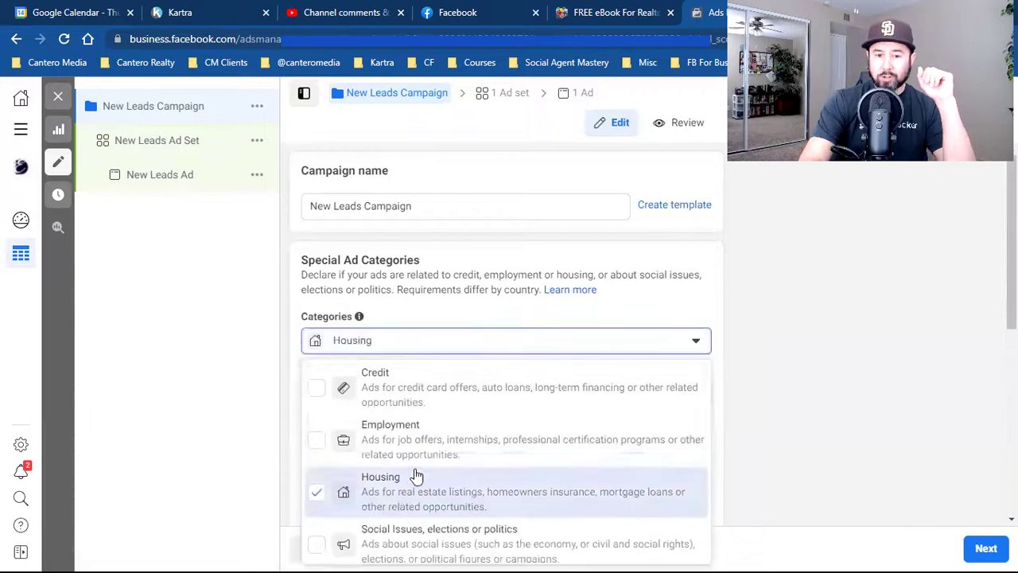
left_click(769, 363)
scroll(768, 364, "down", 3)
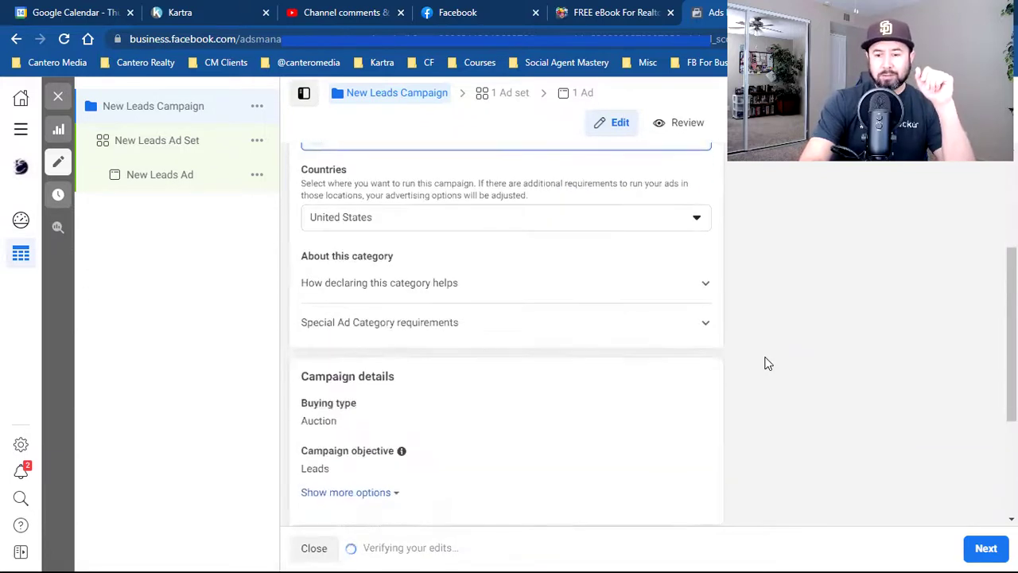
left_click(989, 548)
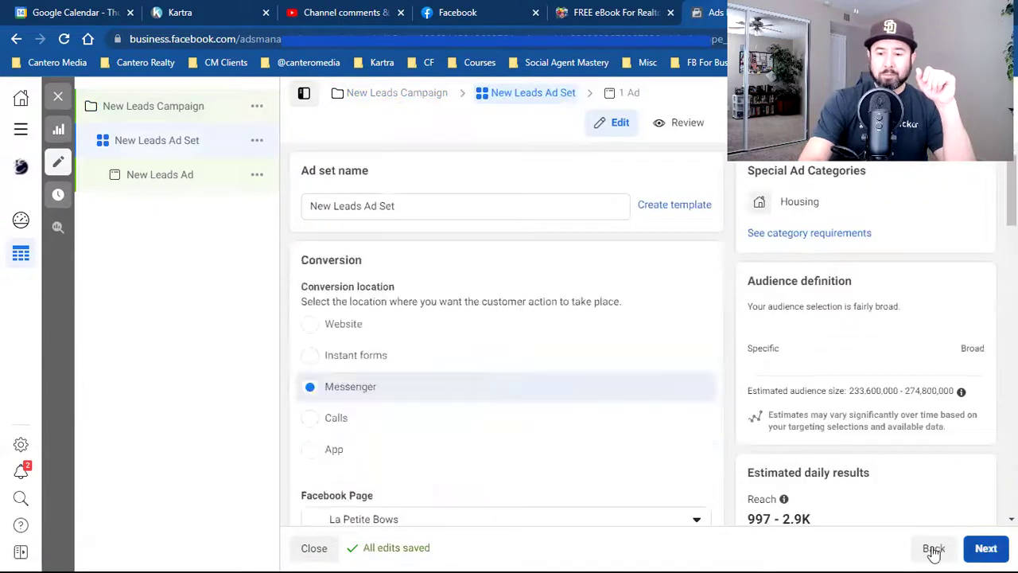
- Go back to the campaign, uncheck and recheck Housing, then proceed to the New Leads Ad Set
left_click(933, 549)
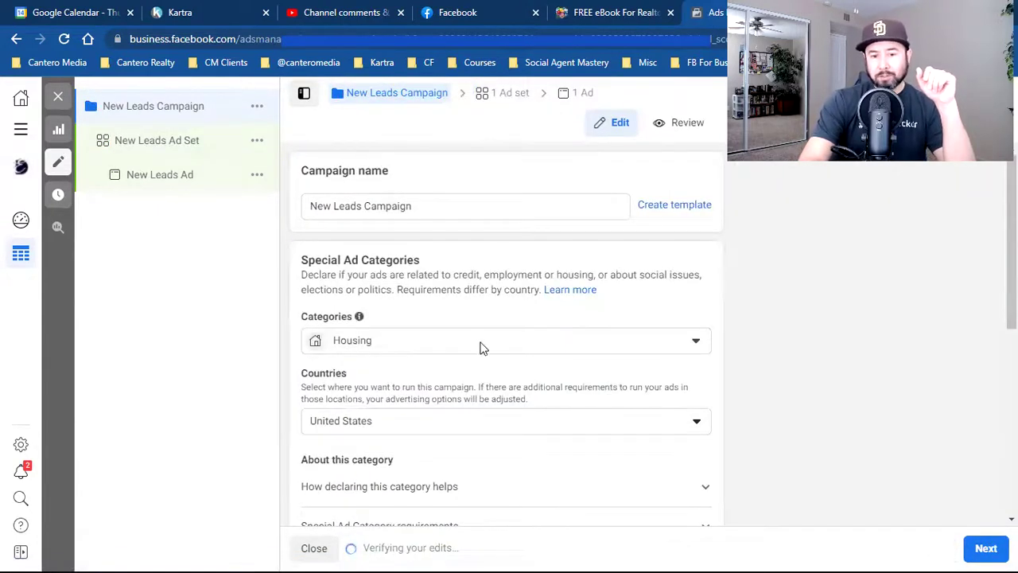
left_click(481, 340)
scroll(481, 347, "down", 3)
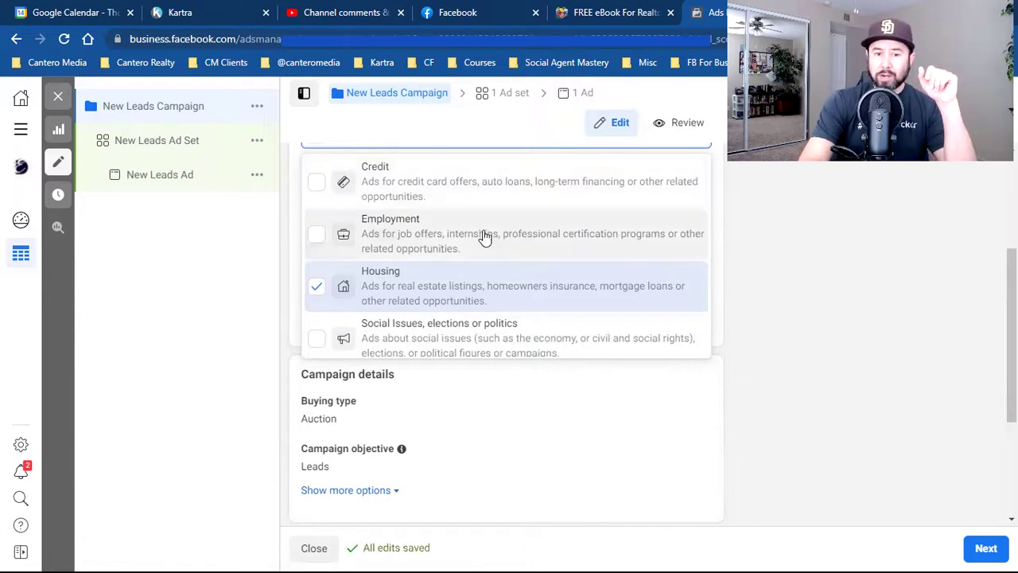
scroll(470, 347, "down", 1)
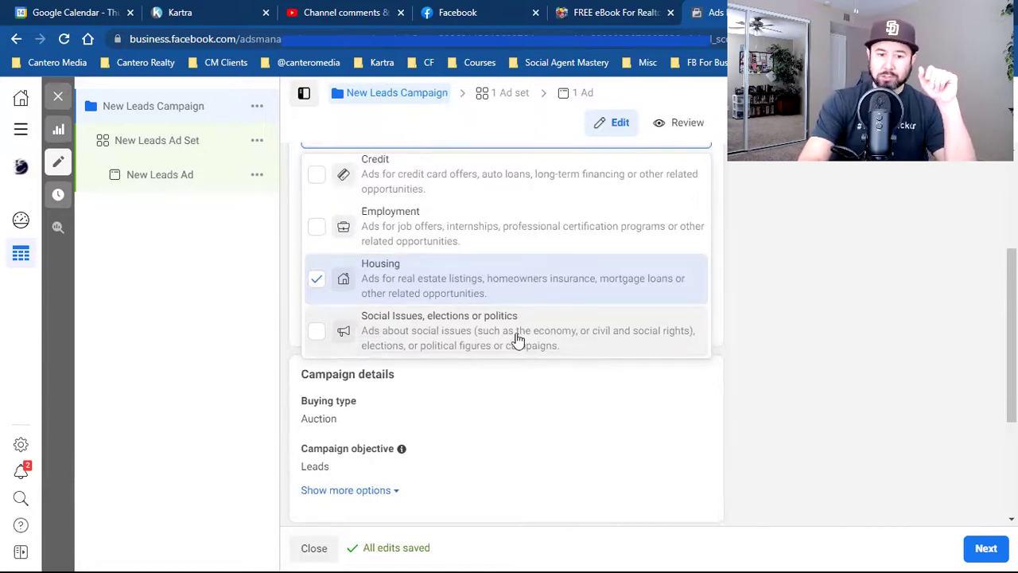
left_click(480, 292)
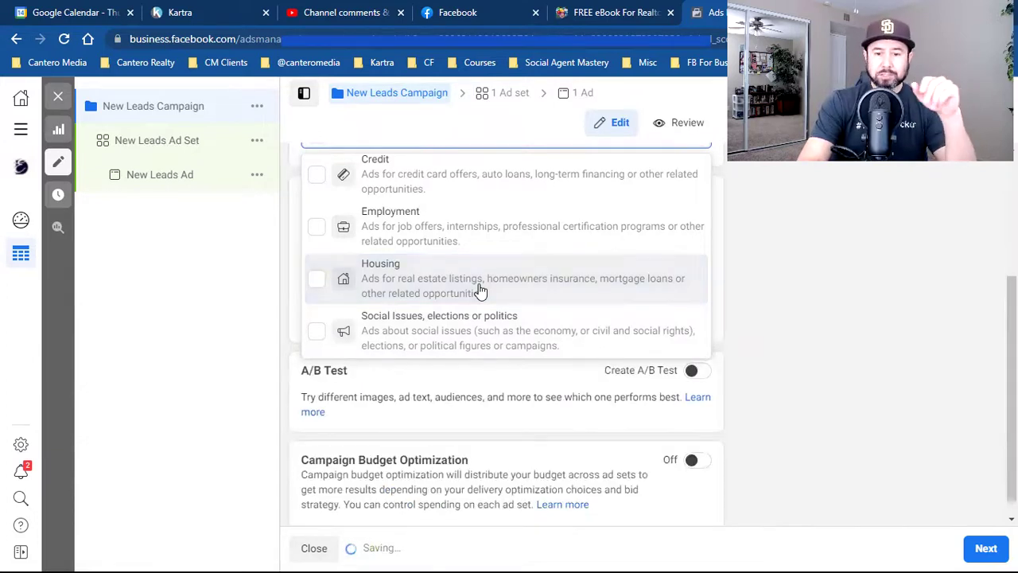
left_click(481, 292)
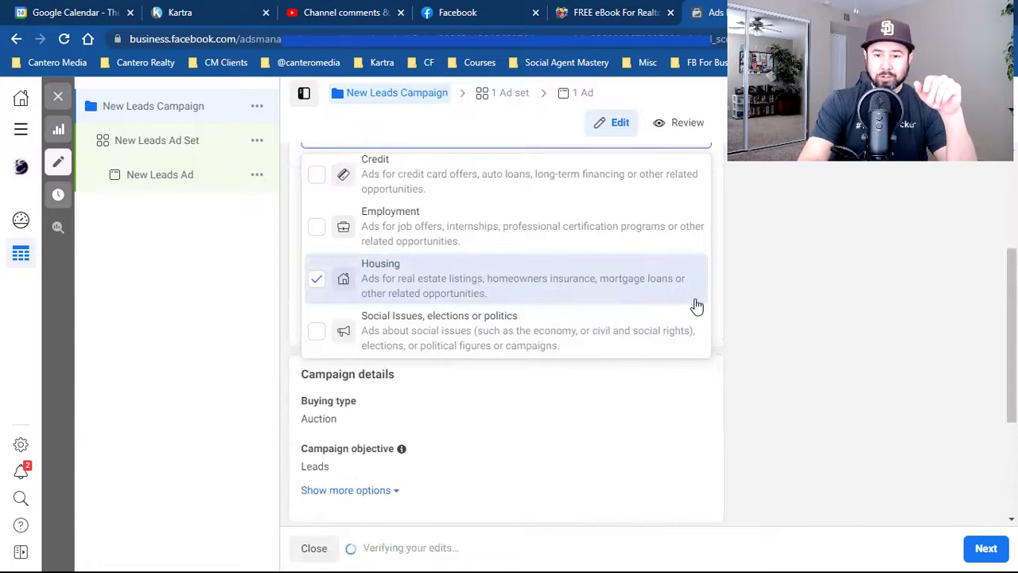
left_click(753, 345)
left_click(985, 546)
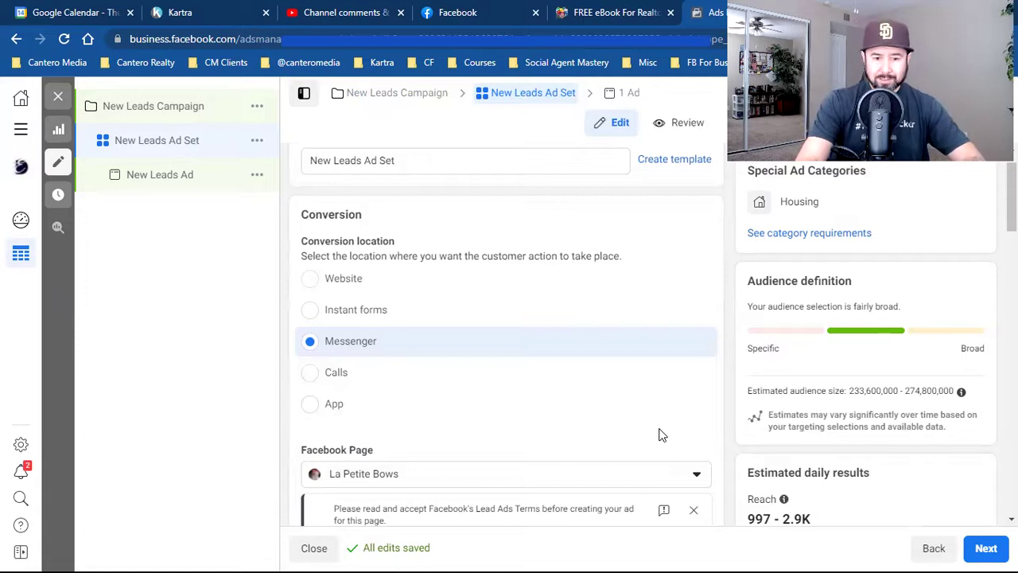
- Set the ad set's conversion location to Website with the Social Agent Mastery (1) pixel
scroll(659, 435, "down", 1)
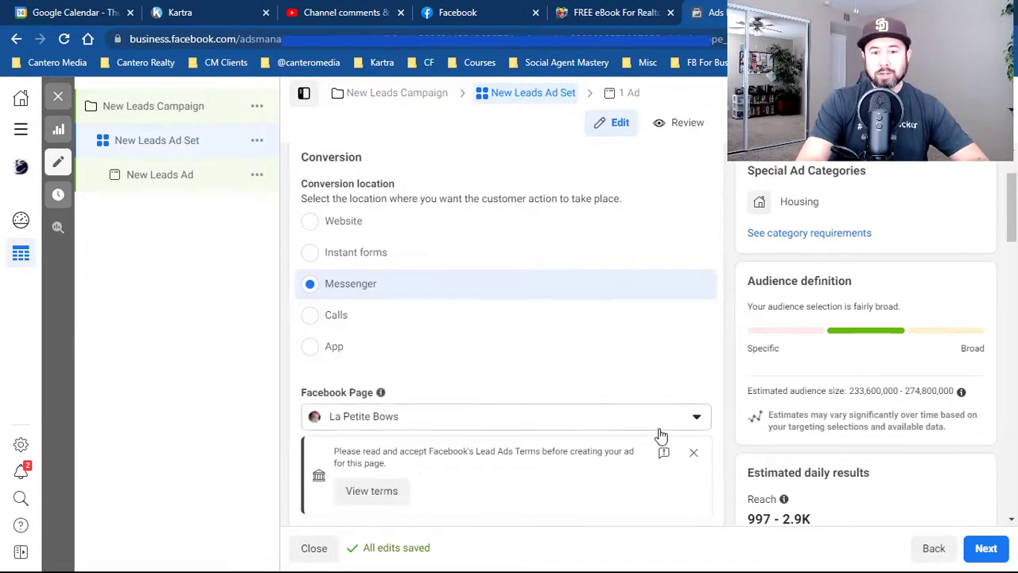
left_click(378, 223)
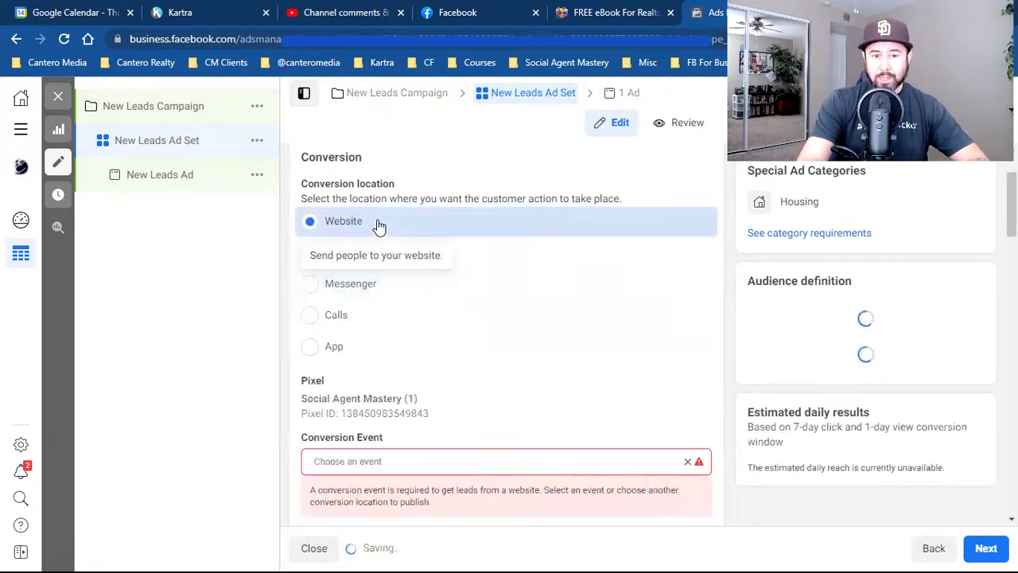
scroll(527, 361, "down", 1)
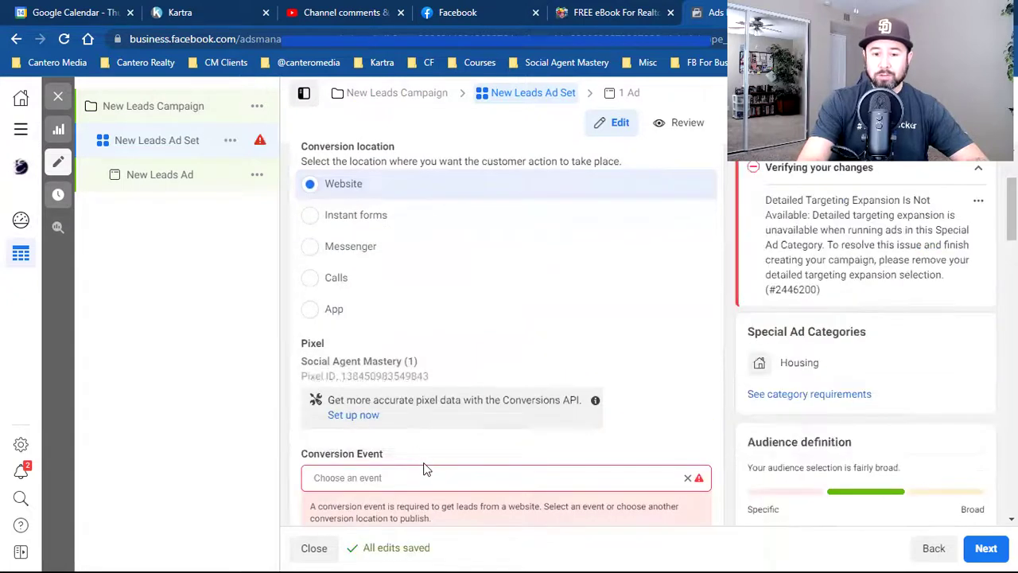
scroll(426, 471, "down", 1)
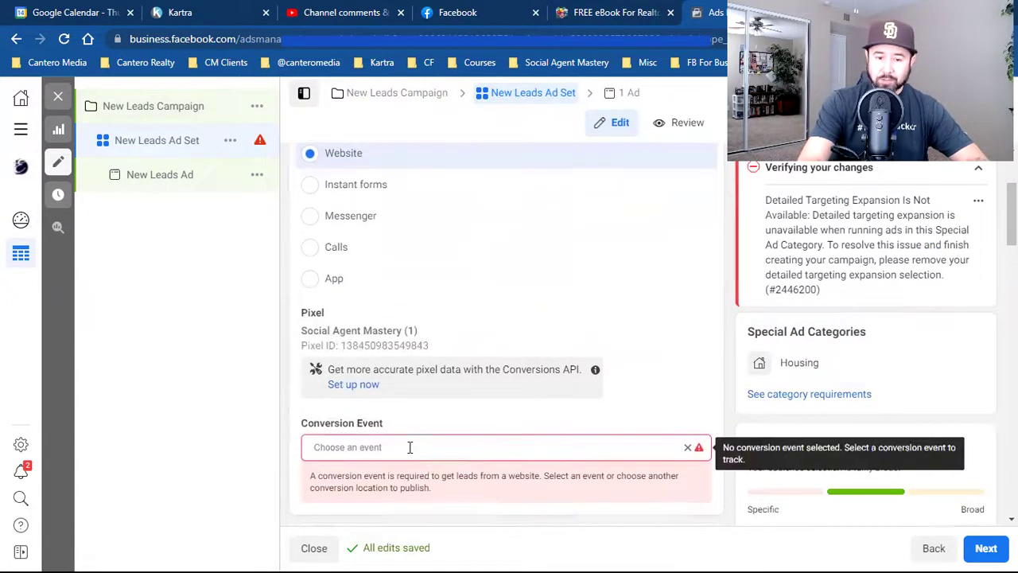
- Browse the conversion event list and close it without choosing an event
left_click(412, 449)
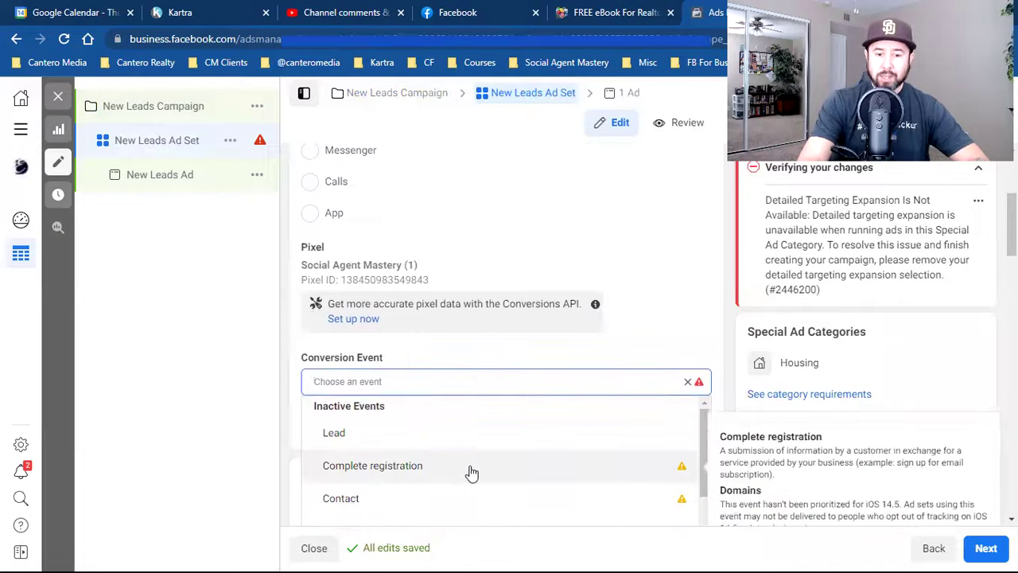
scroll(469, 472, "down", 3)
scroll(470, 472, "down", 5)
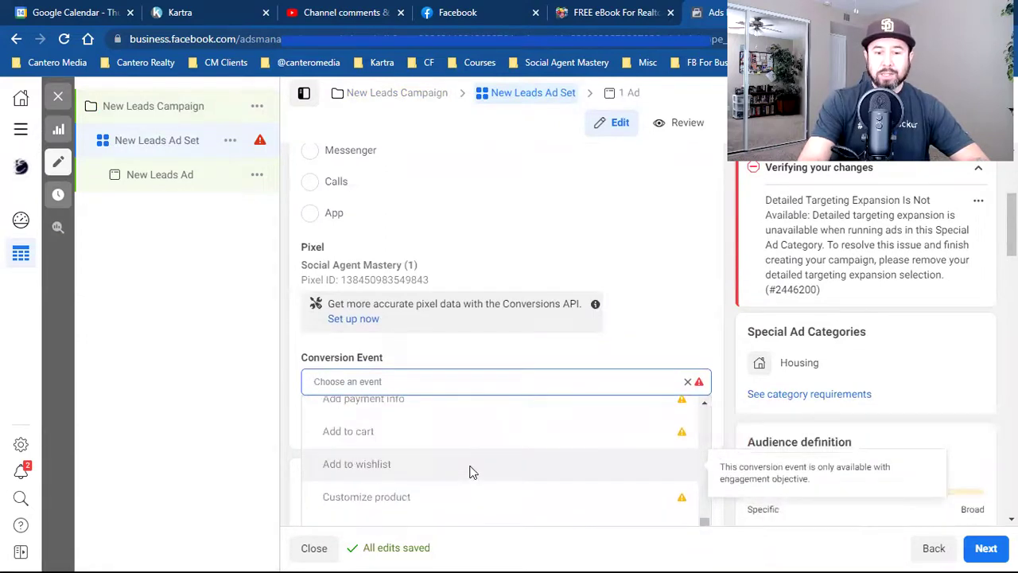
scroll(469, 472, "down", 5)
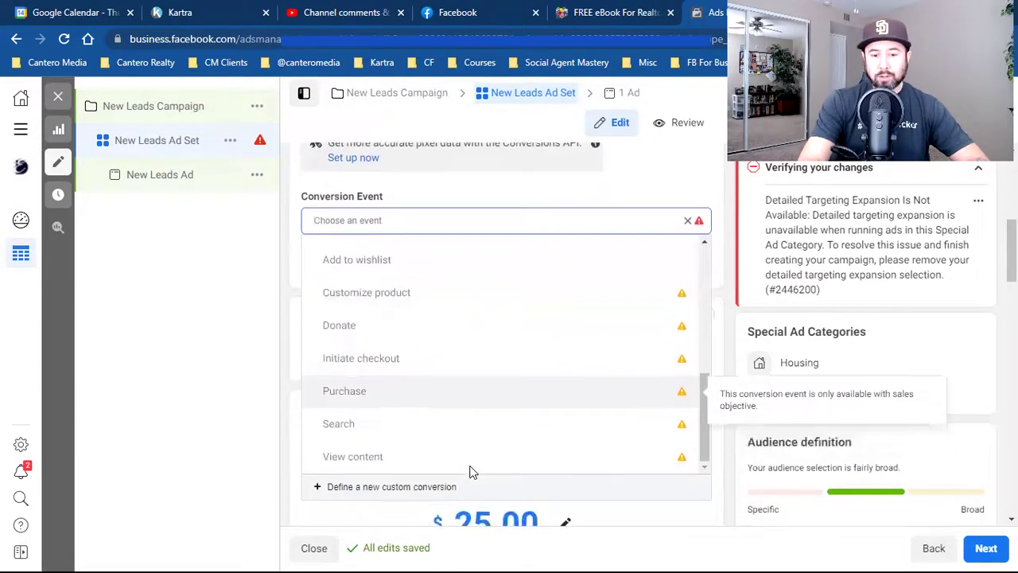
scroll(483, 366, "up", 3)
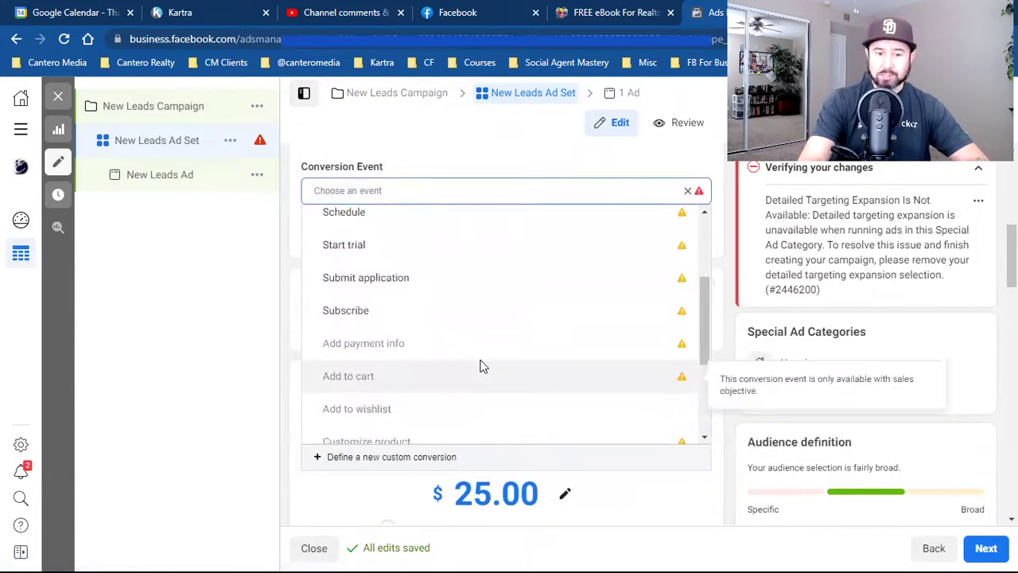
left_click(278, 327)
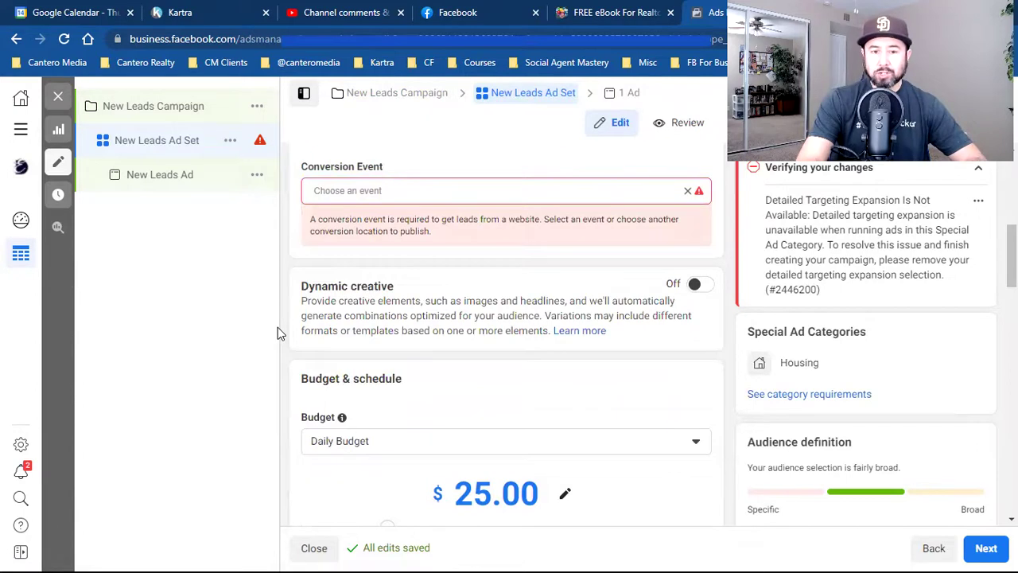
scroll(300, 358, "up", 1)
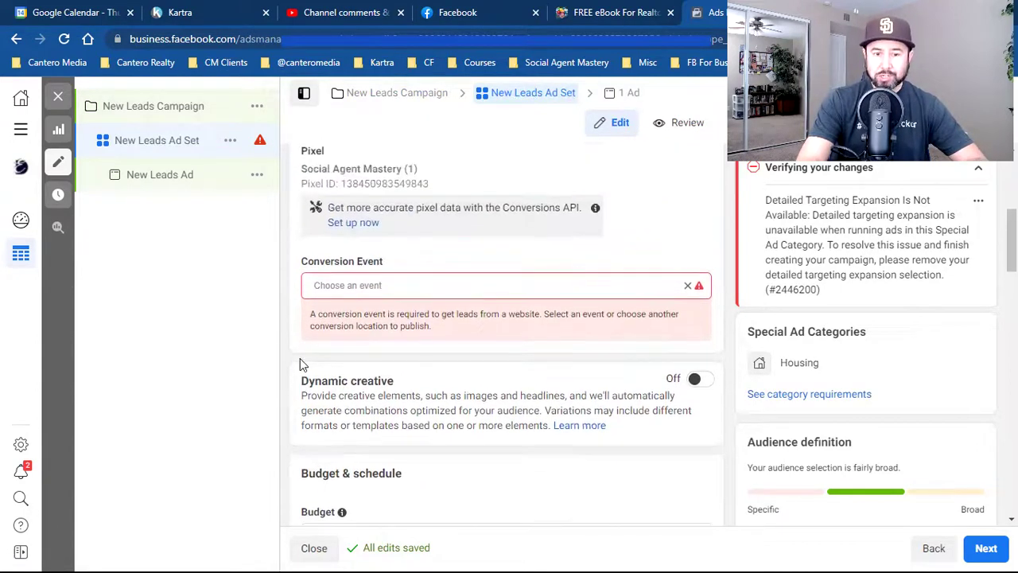
scroll(479, 405, "up", 2)
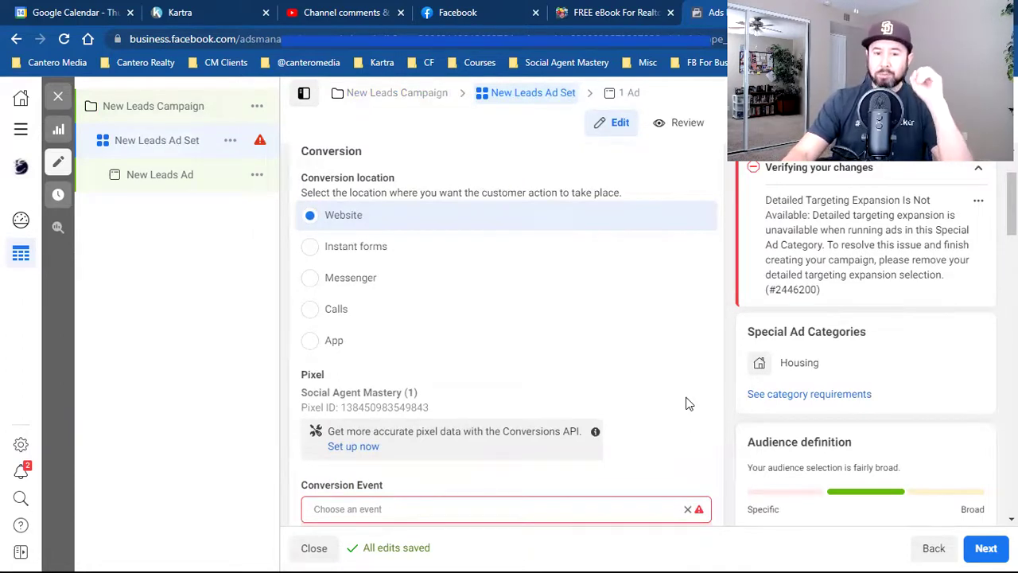
- Review the inactive conversion events such as Lead, Contact and Schedule, leaving none selected
scroll(689, 404, "down", 1)
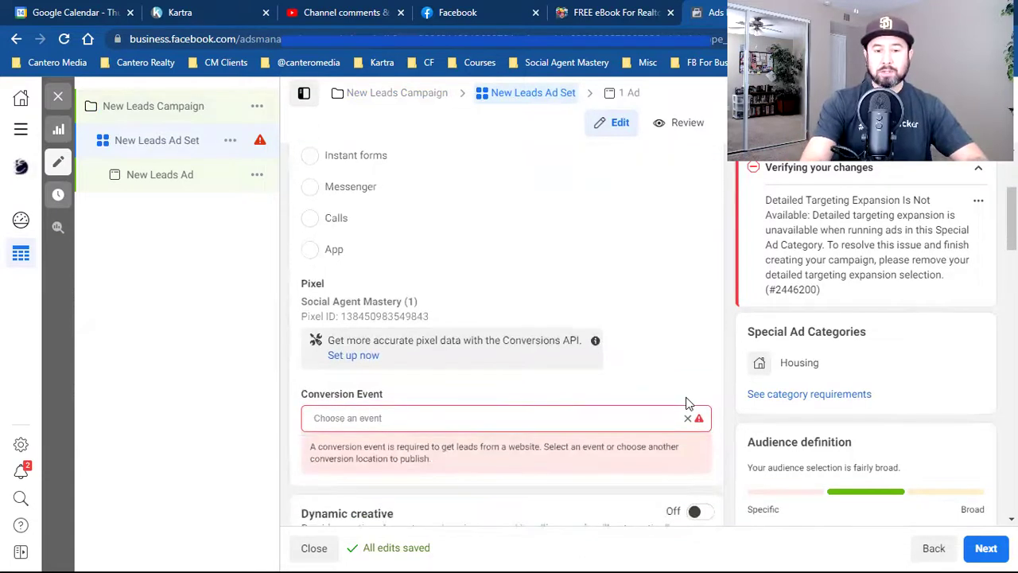
left_click(604, 415)
scroll(604, 415, "down", 1)
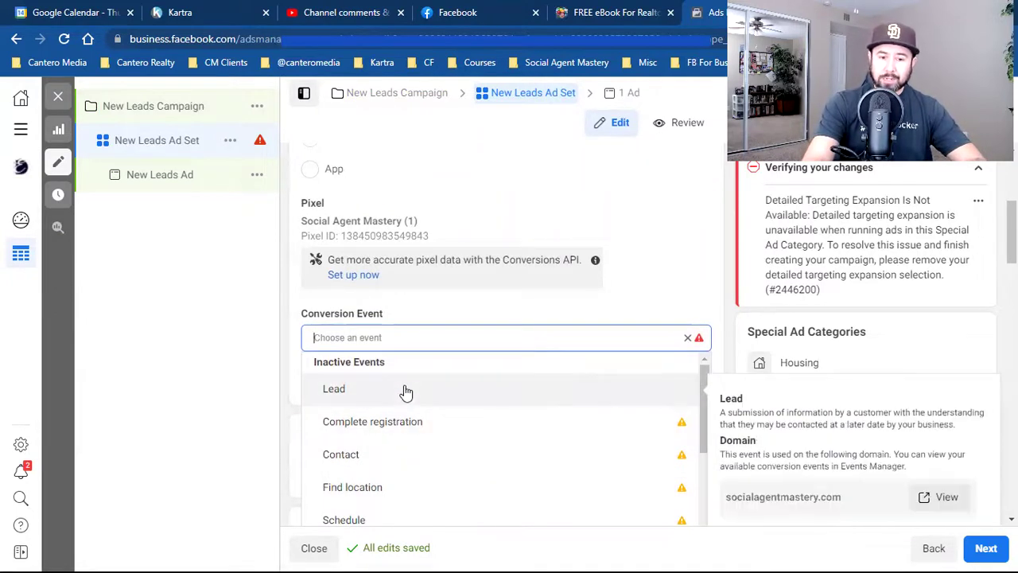
scroll(475, 462, "down", 3)
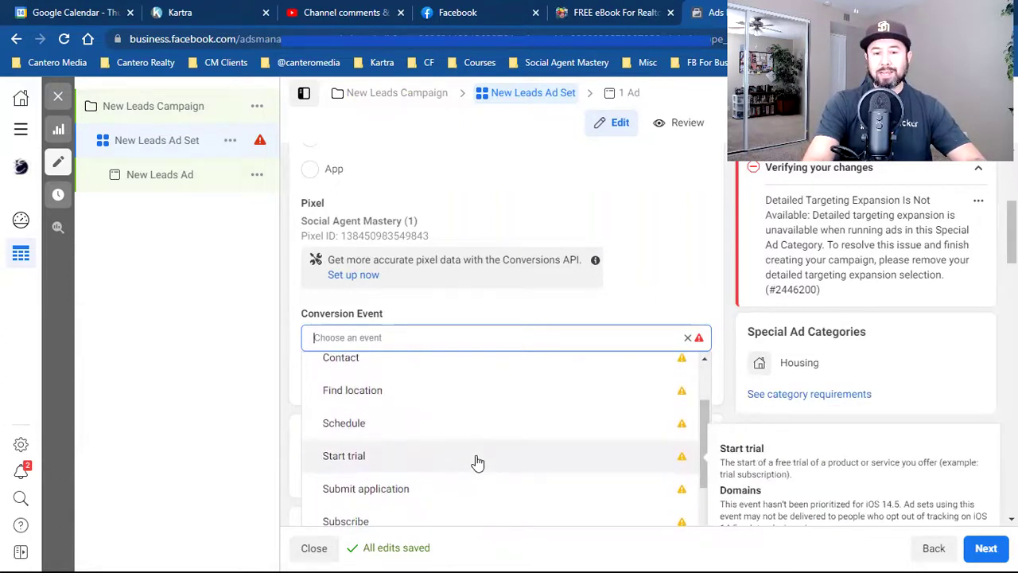
scroll(477, 463, "up", 3)
left_click(280, 385)
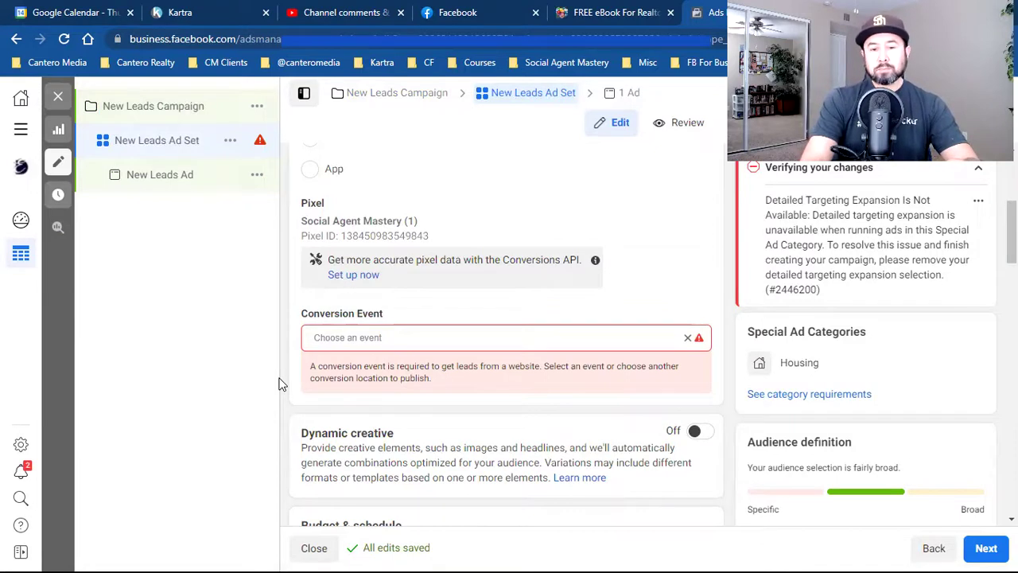
left_click(393, 338)
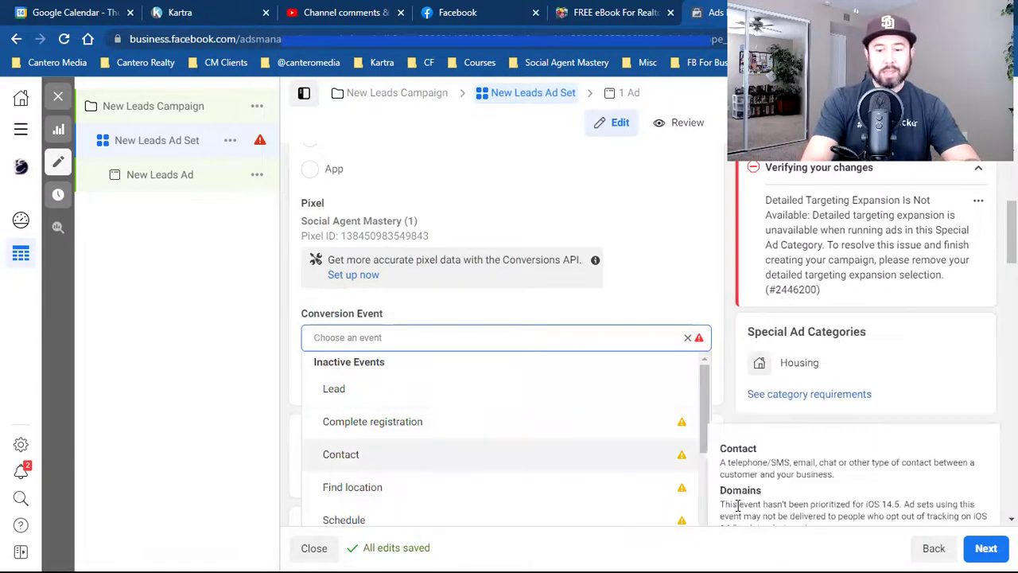
left_click(291, 311)
- Scroll the ad set form, then return to New Leads Campaign settings showing Housing for United States
scroll(292, 312, "down", 4)
scroll(291, 313, "down", 5)
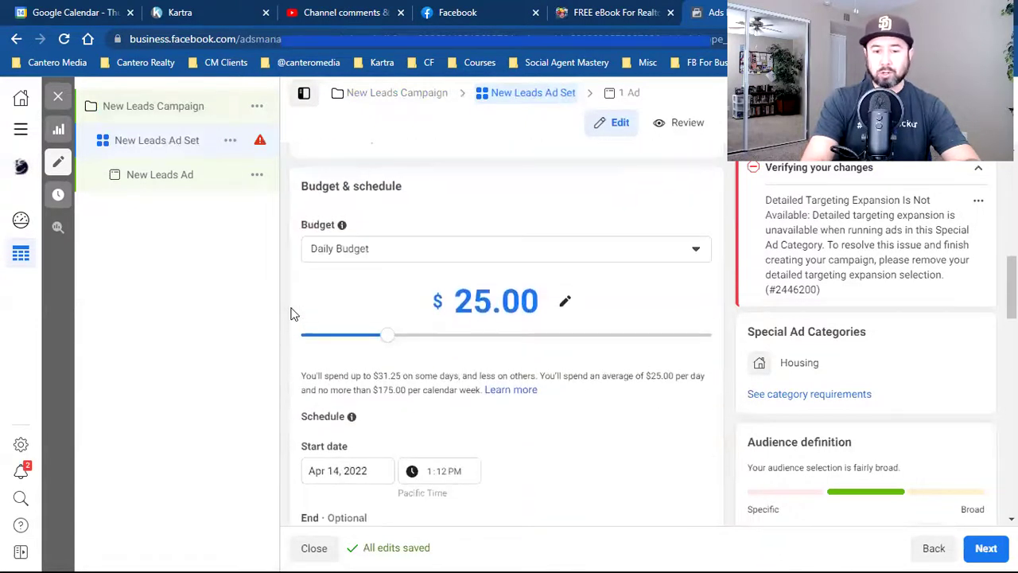
scroll(291, 313, "down", 5)
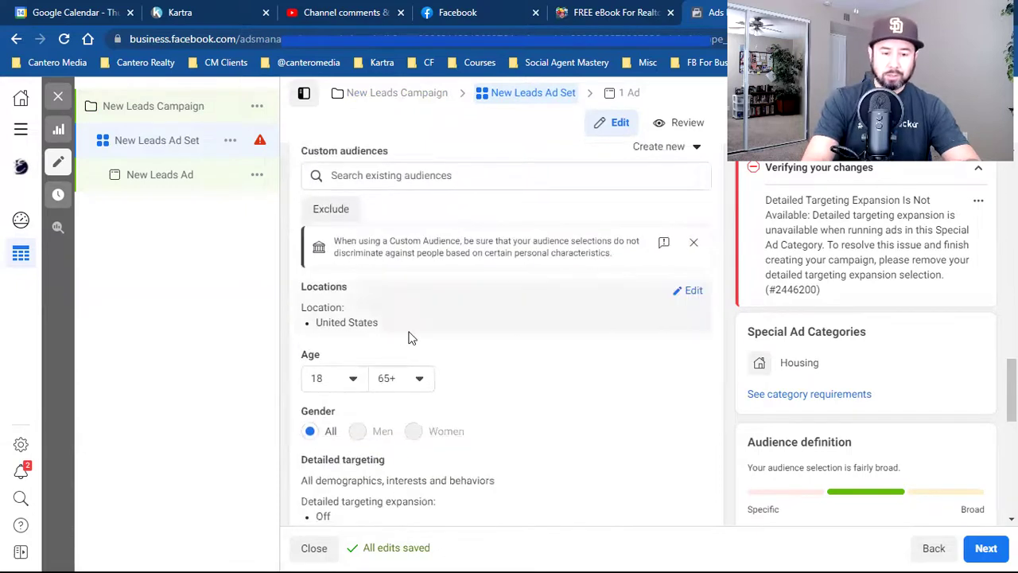
scroll(425, 346, "down", 3)
scroll(425, 347, "down", 4)
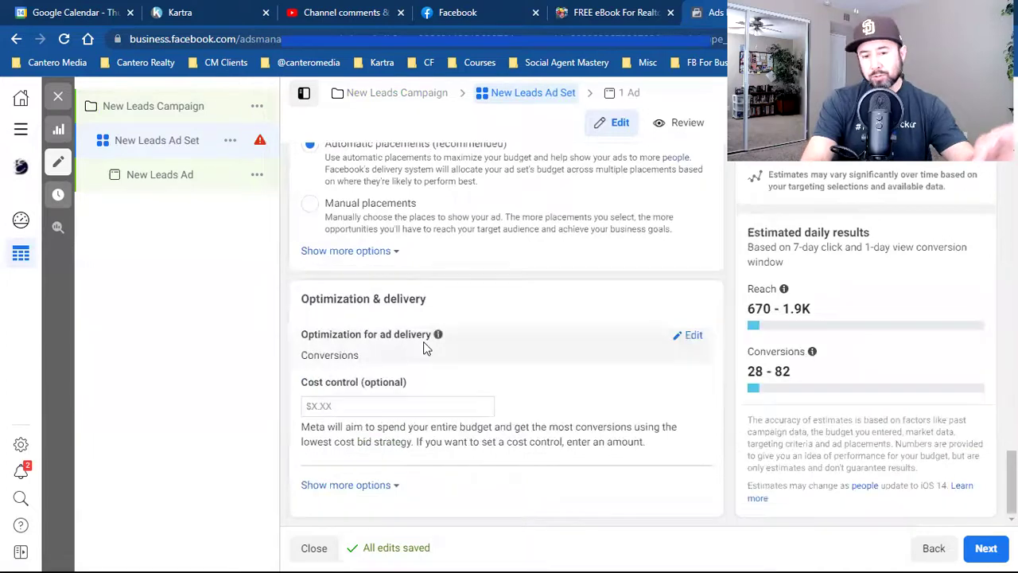
scroll(423, 345, "up", 8)
scroll(425, 348, "up", 5)
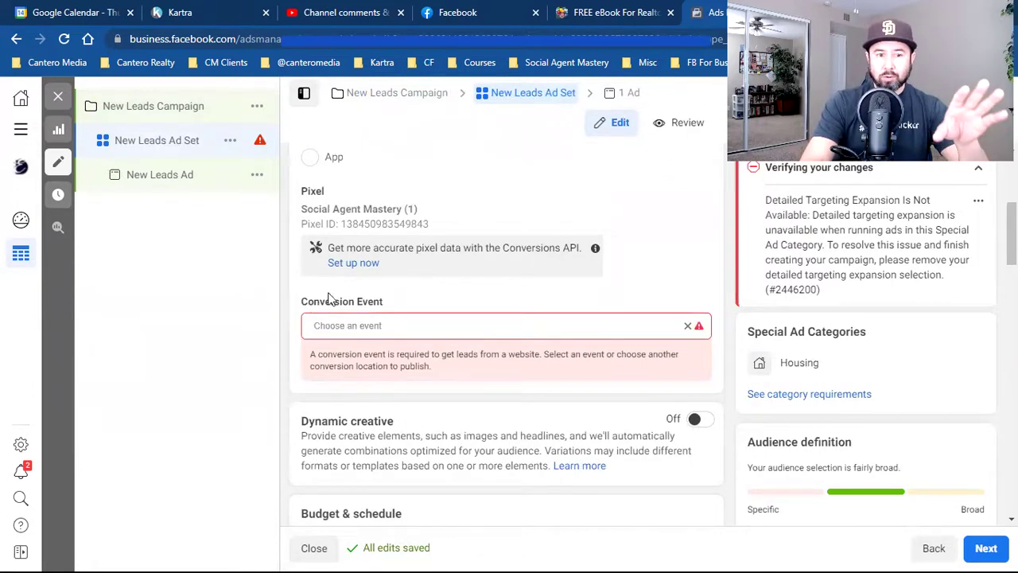
left_click(146, 112)
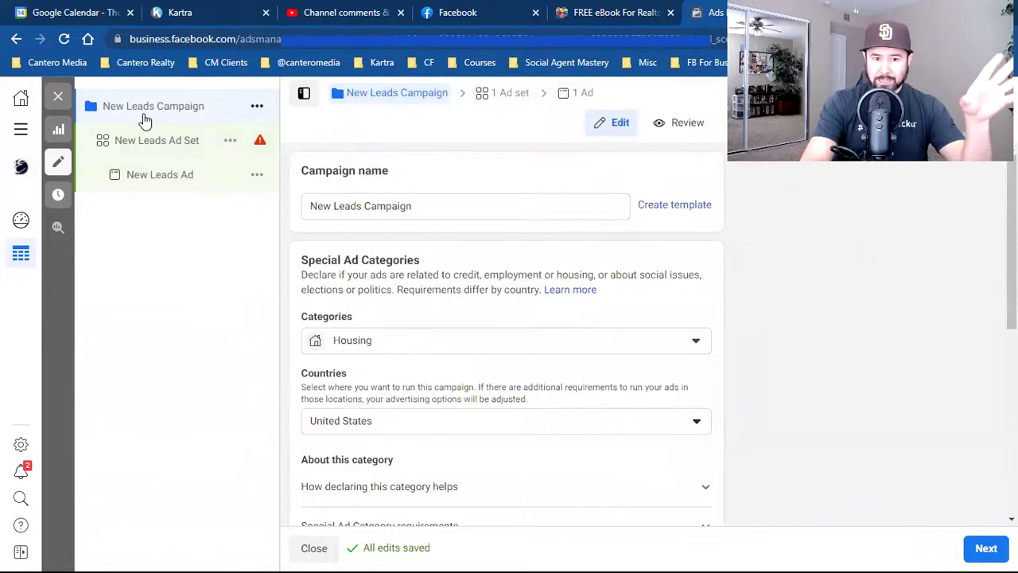
- Close the editor and create a New Sales Campaign, changing the objective from Awareness to Sales
left_click(59, 98)
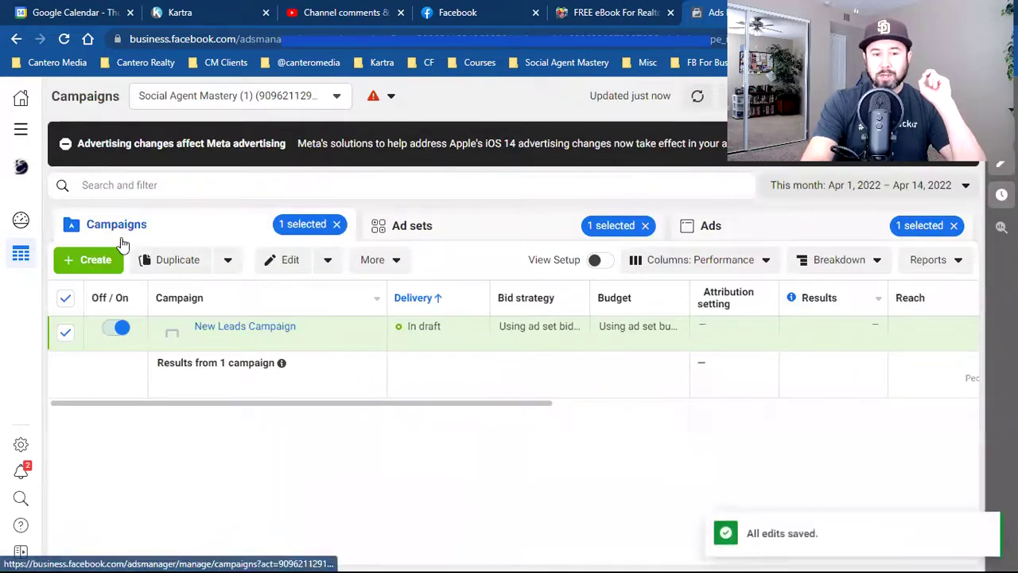
left_click(103, 255)
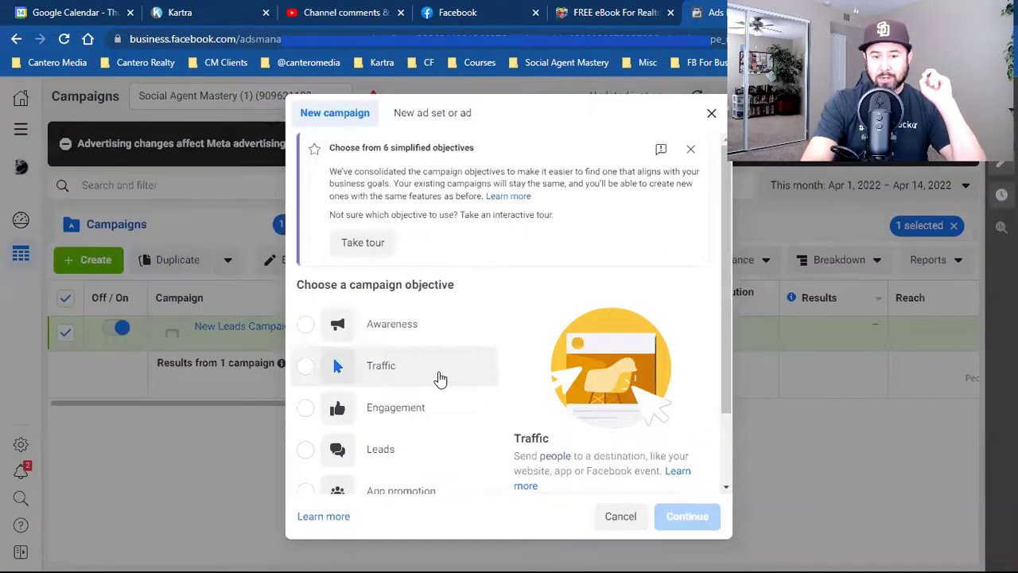
scroll(440, 380, "down", 1)
left_click(428, 274)
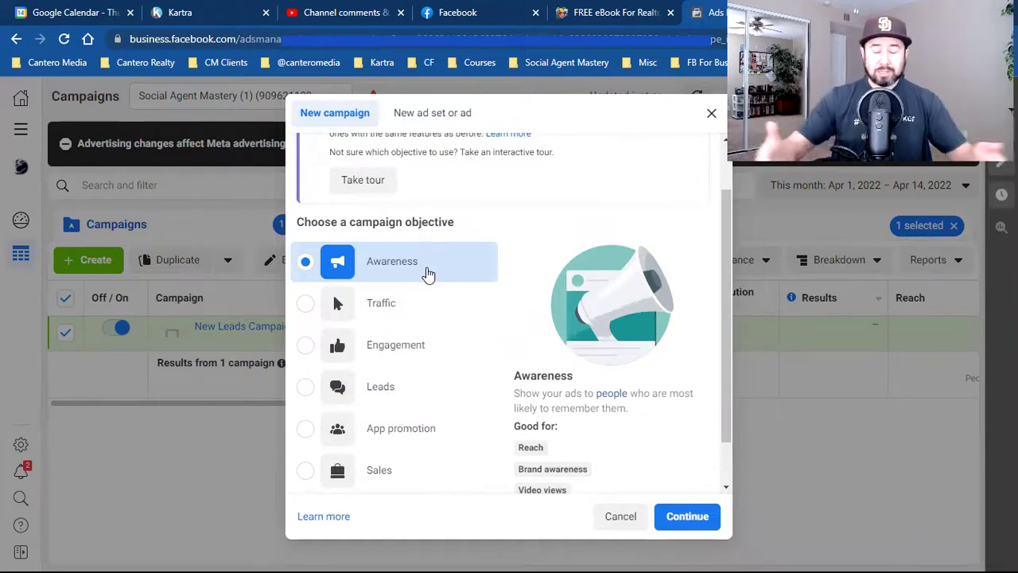
scroll(428, 274, "down", 1)
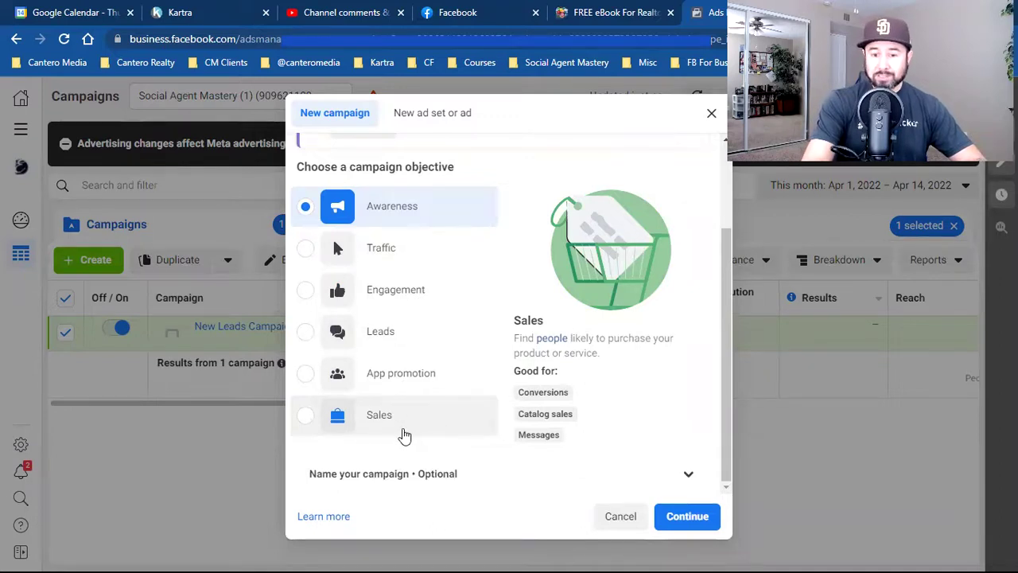
left_click(371, 425)
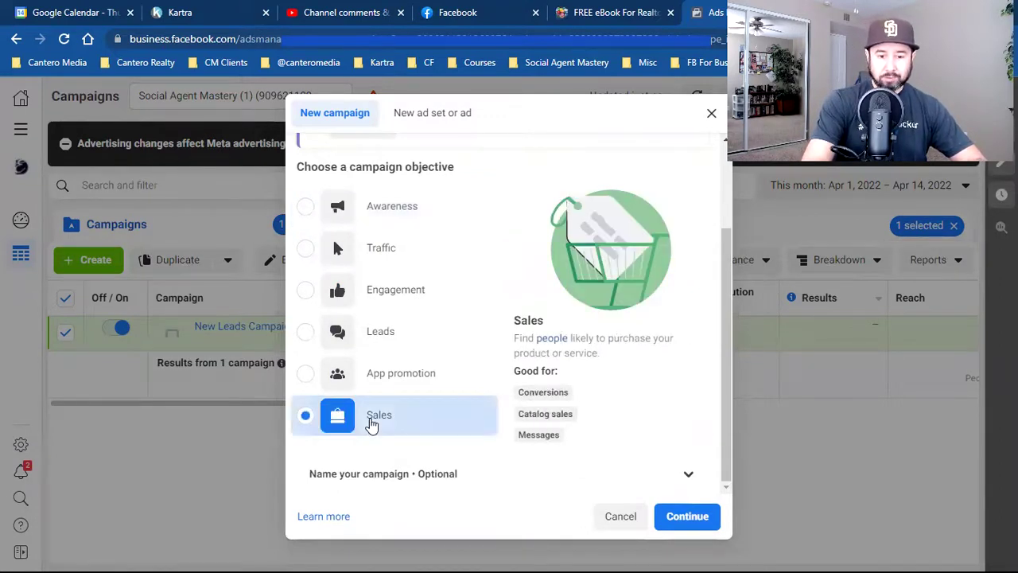
left_click(709, 521)
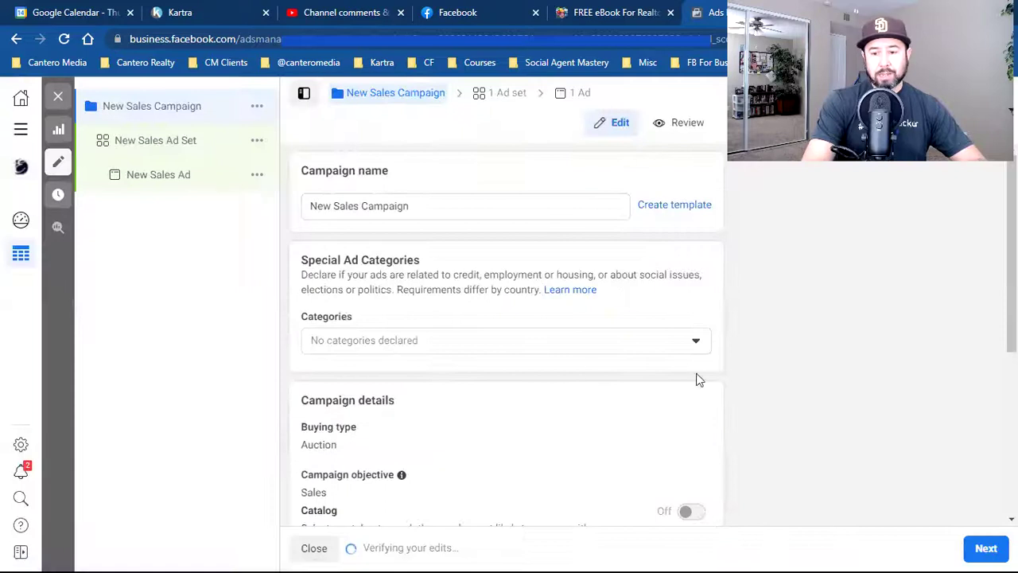
- Move on to the New Sales Ad Set settings and scroll through them
left_click(990, 546)
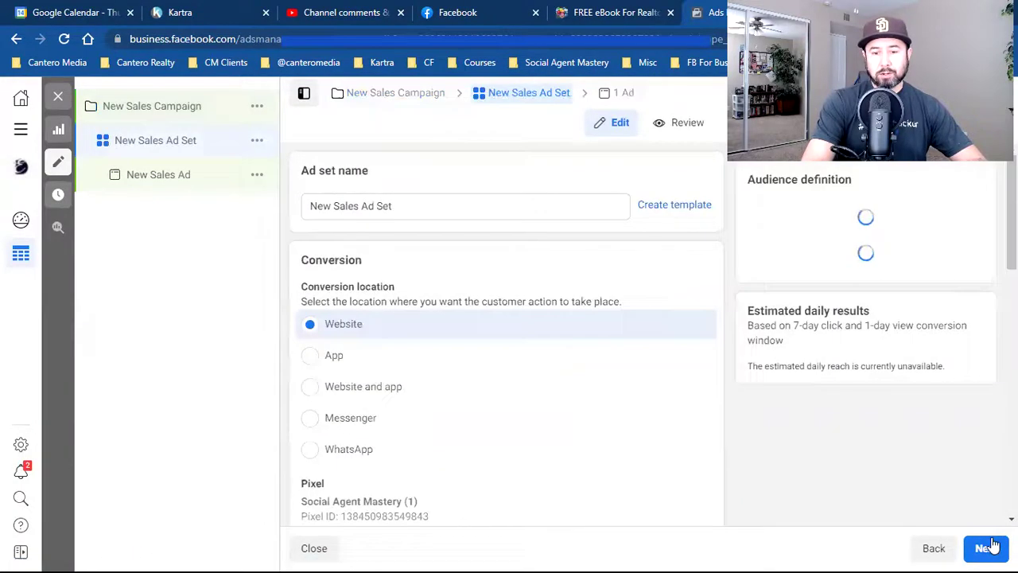
scroll(711, 387, "down", 2)
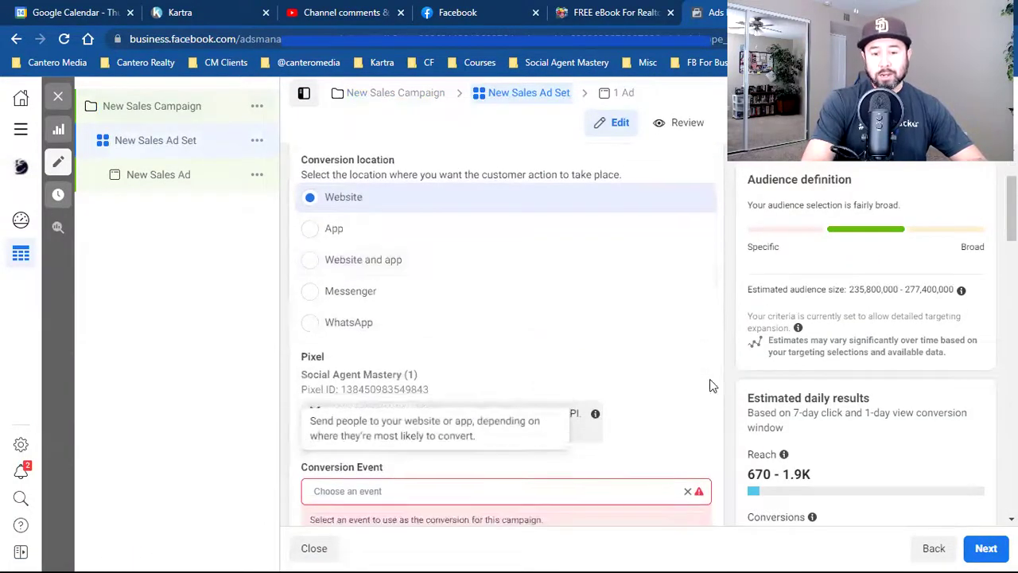
scroll(712, 385, "down", 1)
scroll(711, 384, "up", 1)
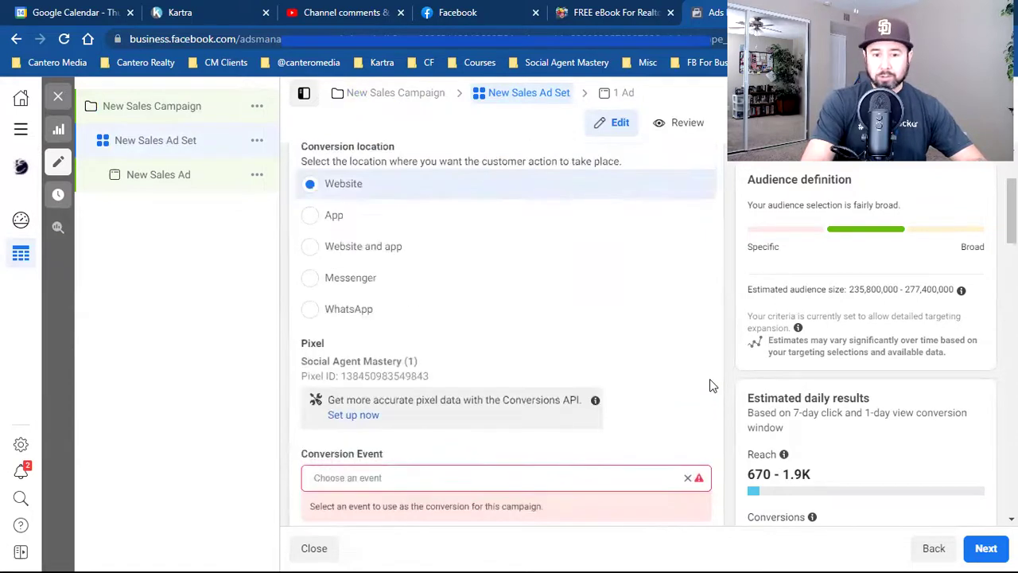
scroll(632, 336, "down", 1)
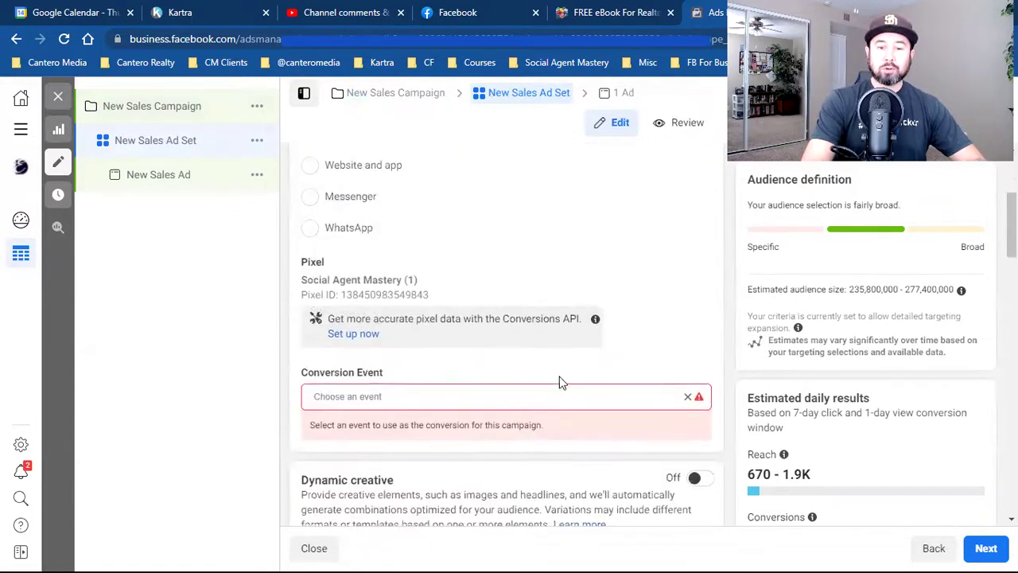
- Check the conversion event list without choosing one, then switch to the Facebook news feed
left_click(499, 403)
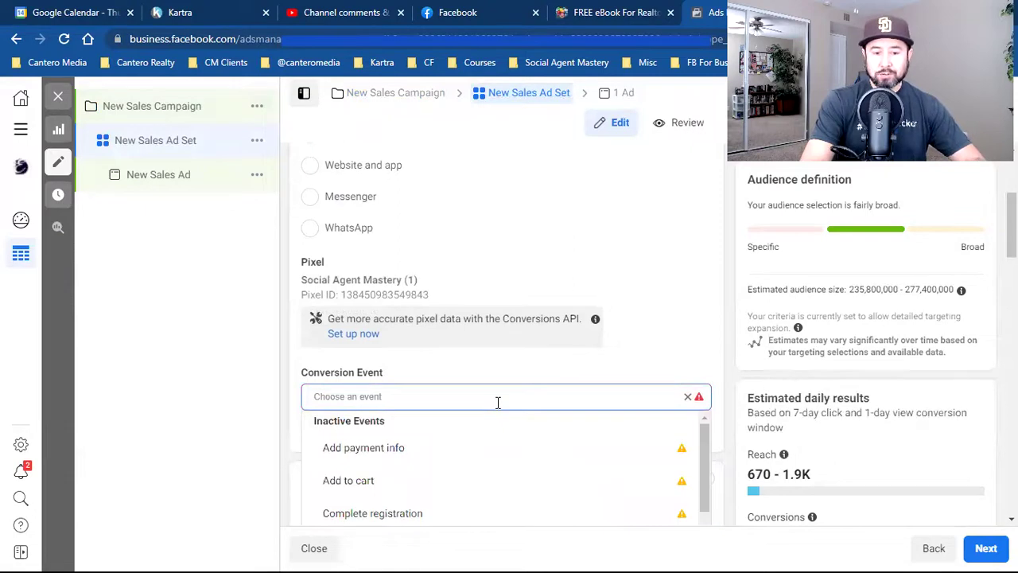
scroll(483, 462, "down", 2)
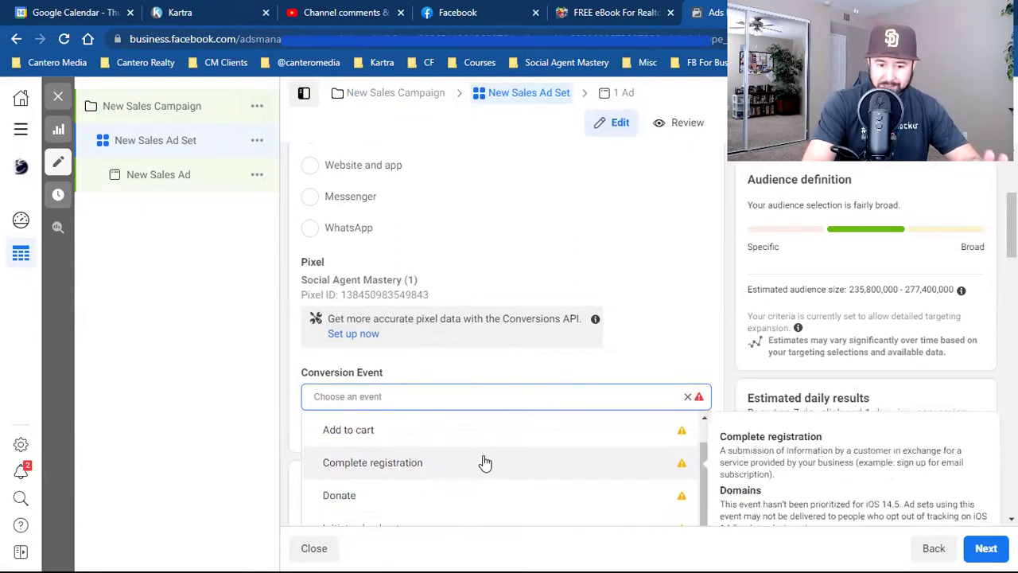
scroll(485, 462, "down", 1)
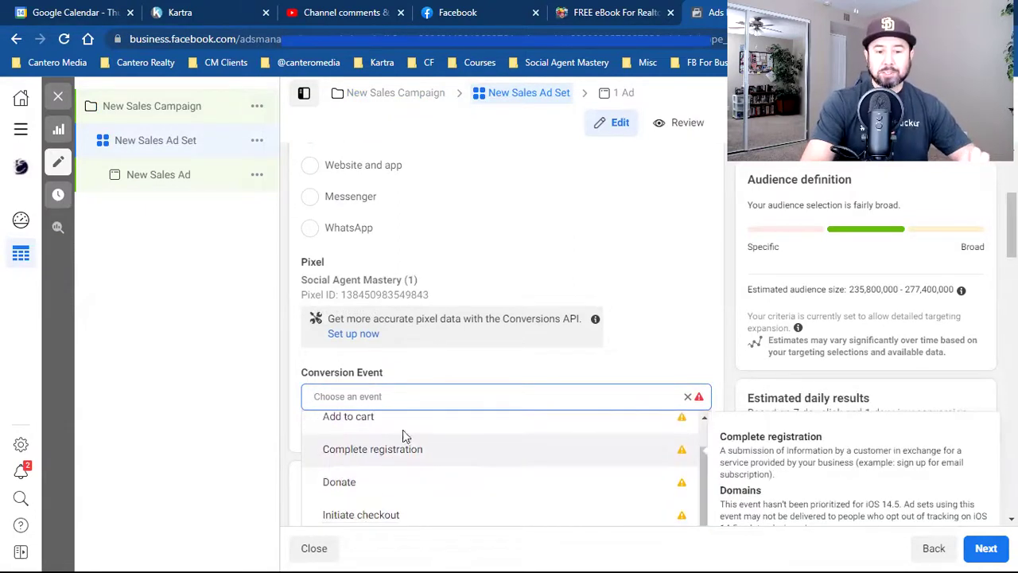
left_click(285, 380)
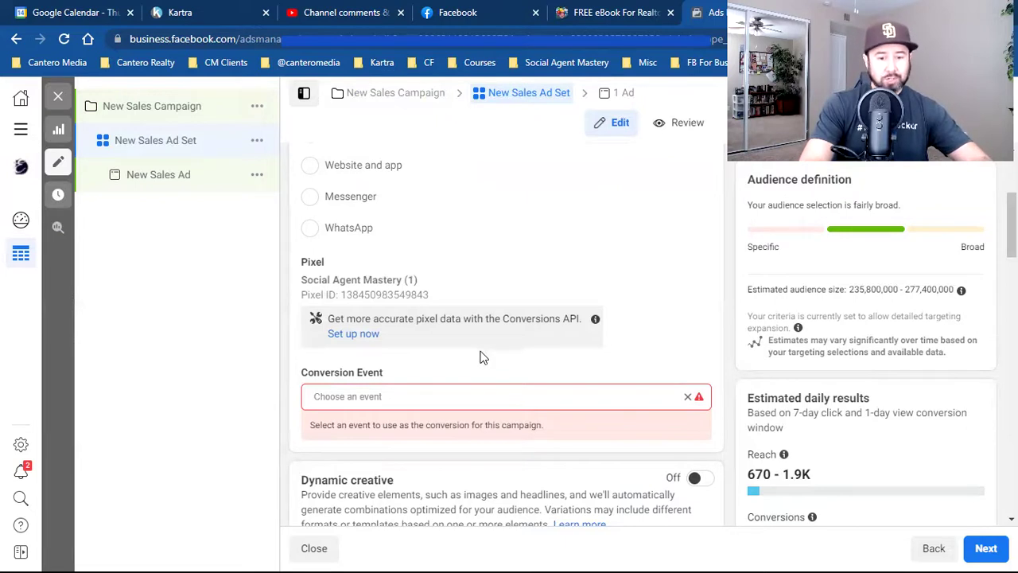
left_click(453, 397)
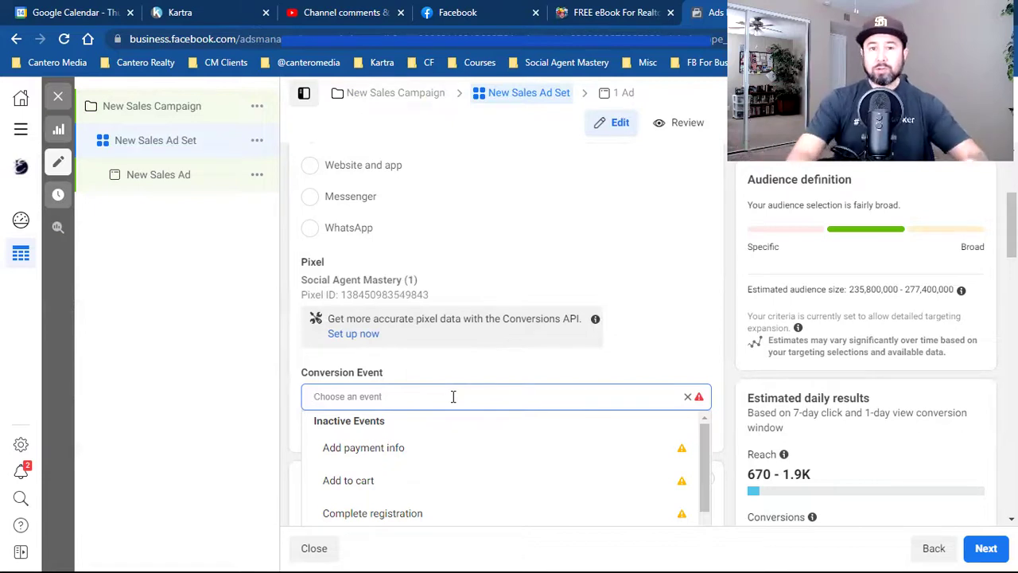
left_click(497, 10)
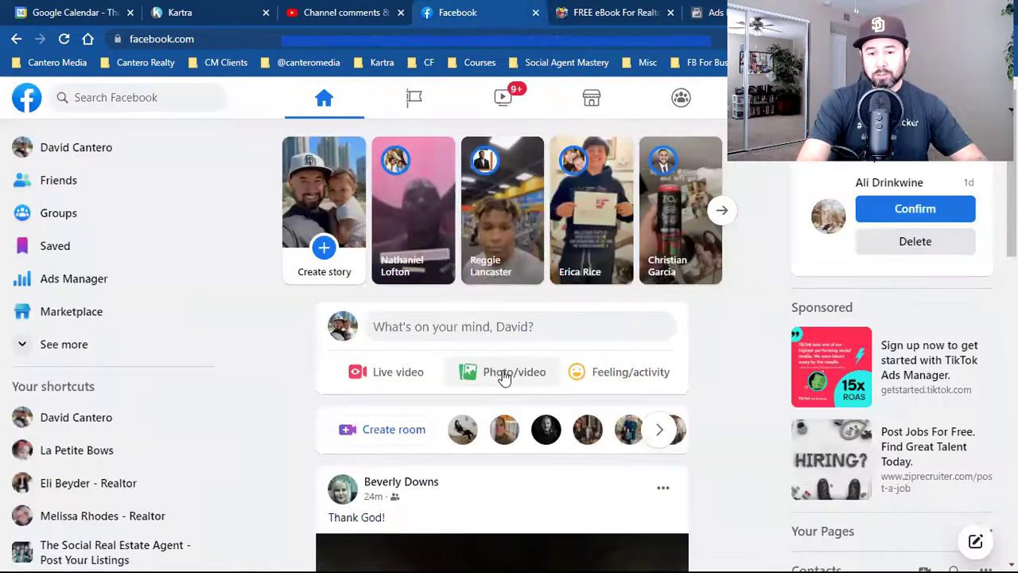
- Scroll to the Integrity Marketing Solutions sponsored post and follow its Sign up button
scroll(503, 378, "down", 10)
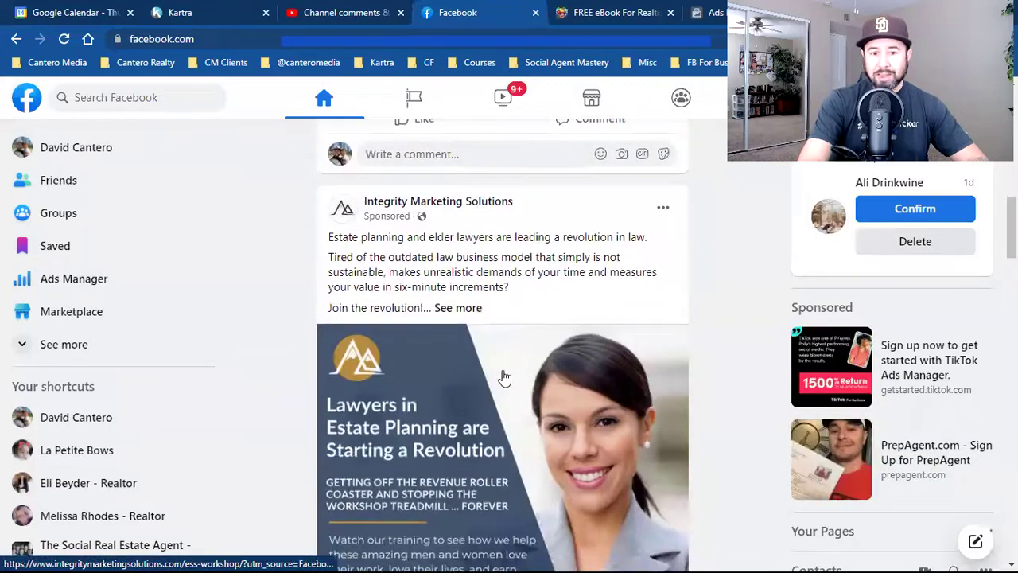
scroll(710, 344, "down", 2)
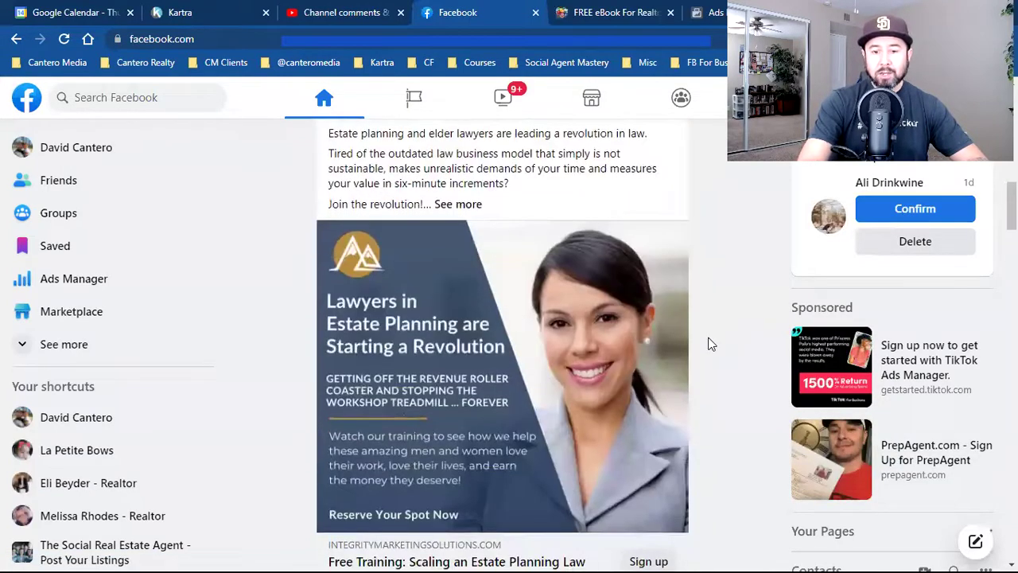
scroll(710, 344, "down", 1)
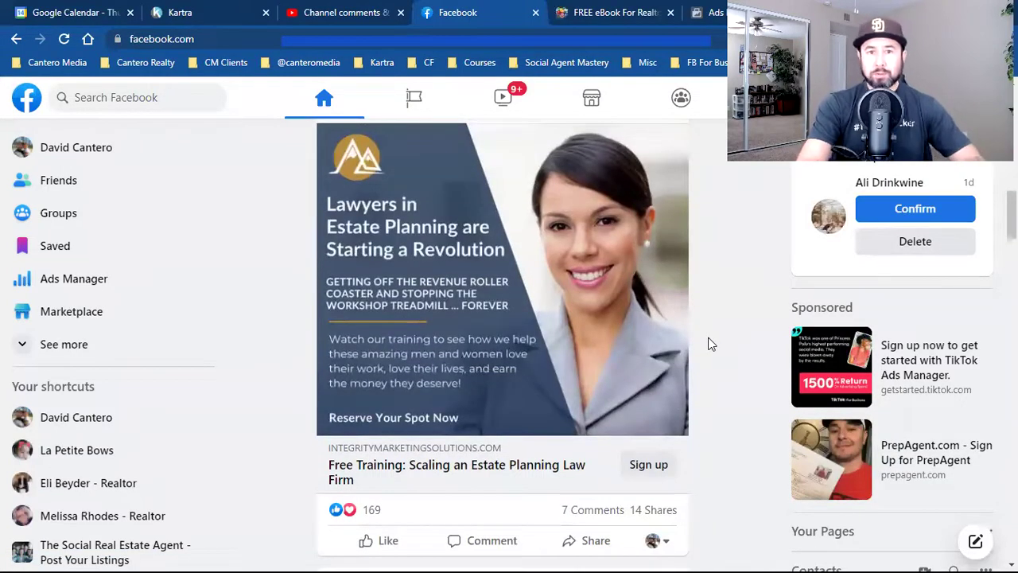
left_click(649, 468)
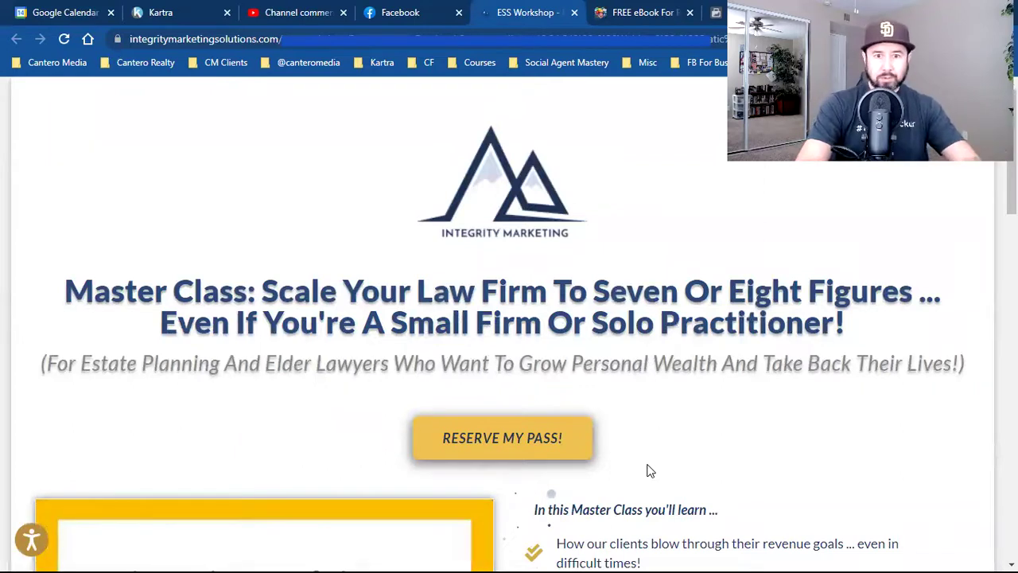
- Open the master class registration form and enter a first name and e-mail address
scroll(649, 471, "down", 1)
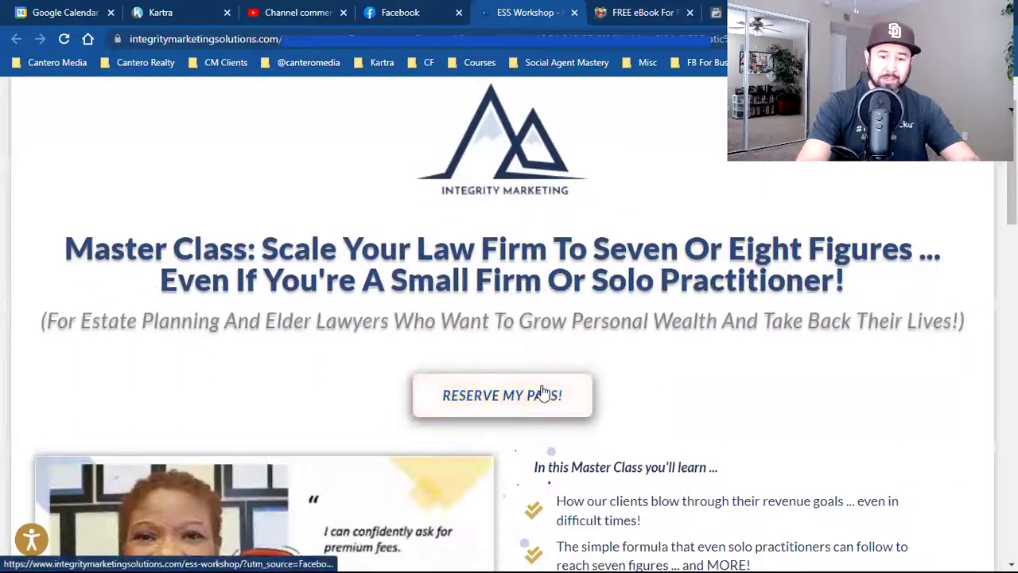
left_click(542, 393)
left_click(523, 357)
type("fdfds")
left_click(517, 406)
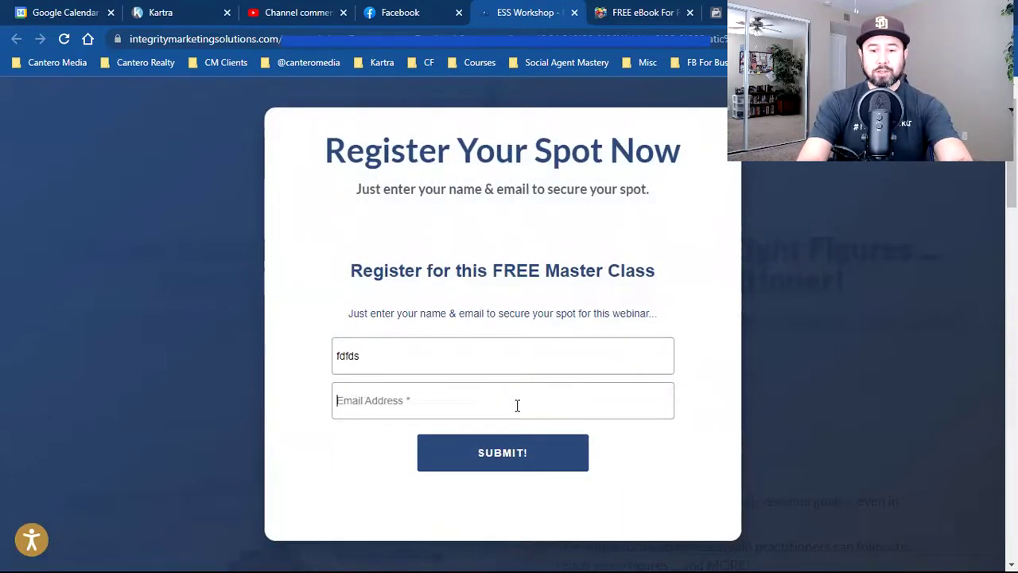
type("dfadsf@gmail.com")
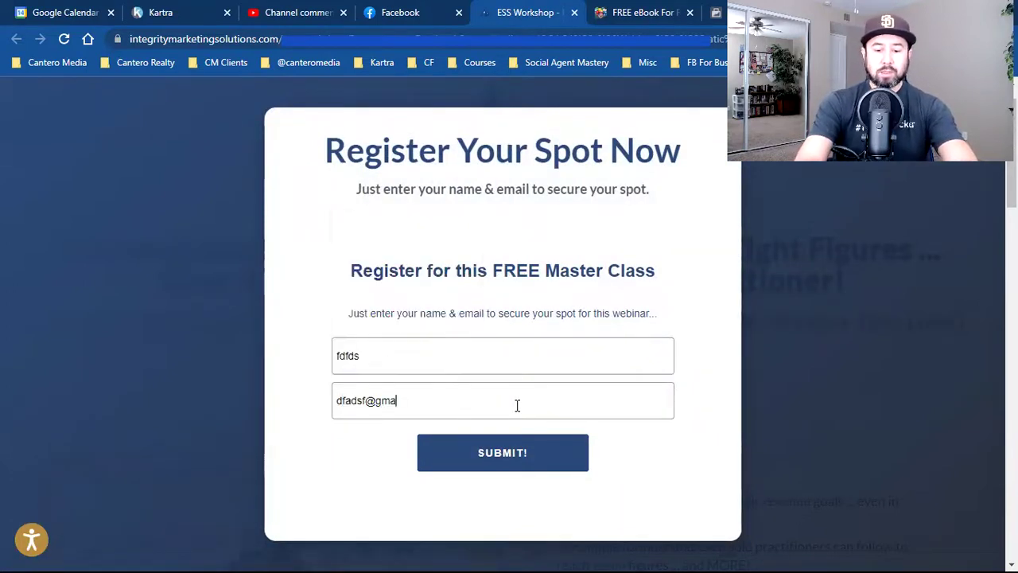
- Submit the registration, select the landing page URL, and return to the New Sales Ad Set
left_click(517, 448)
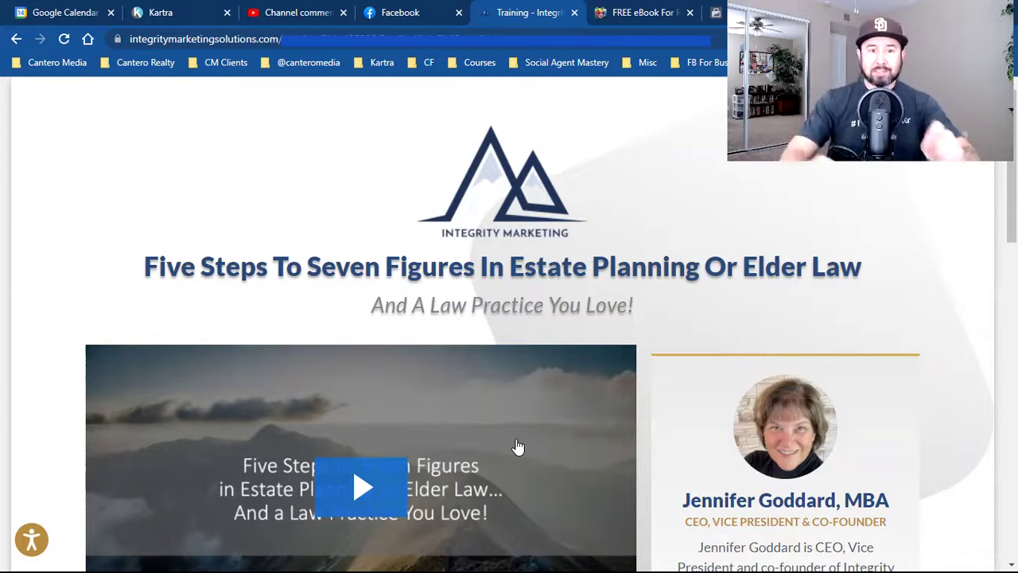
left_click(234, 41)
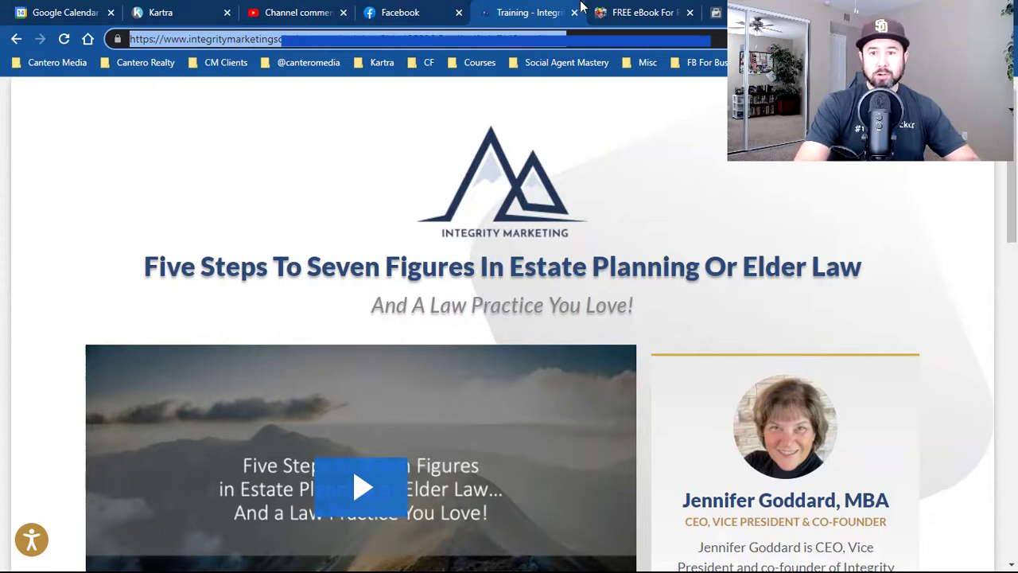
left_click(716, 15)
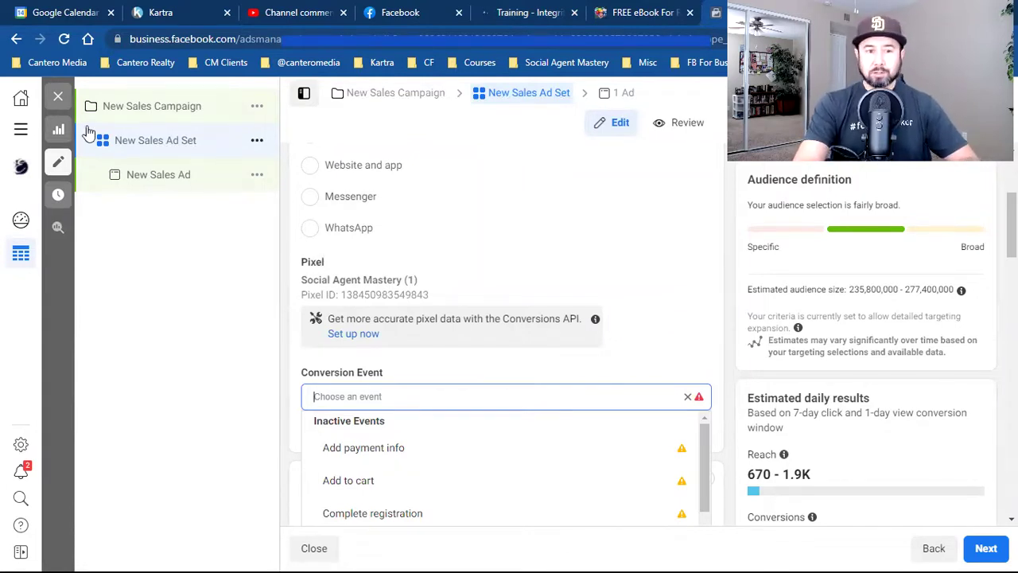
- Close the ad set editor, deselect New Sales Ad Set, and clear the campaign filter
left_click(58, 96)
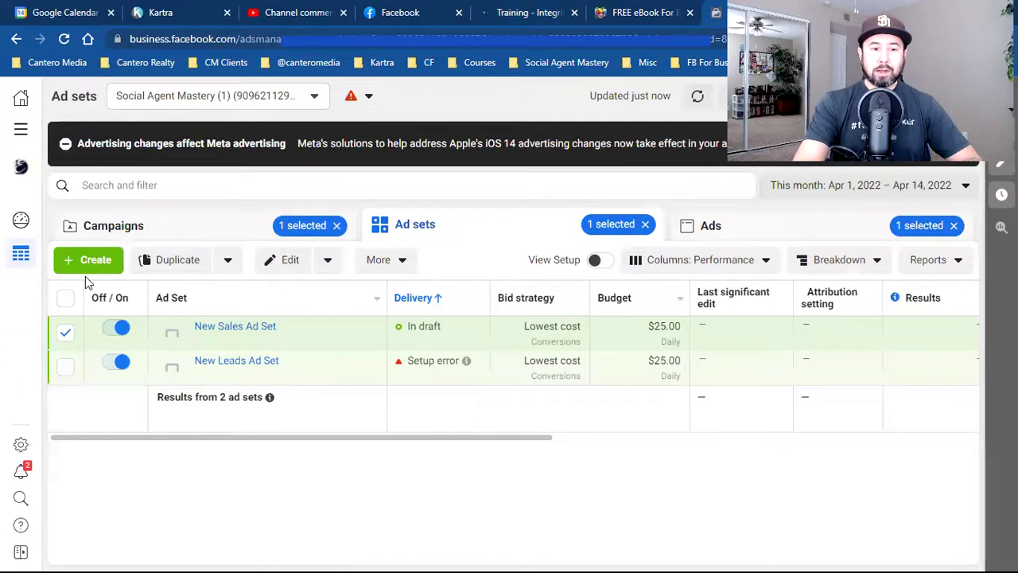
left_click(86, 265)
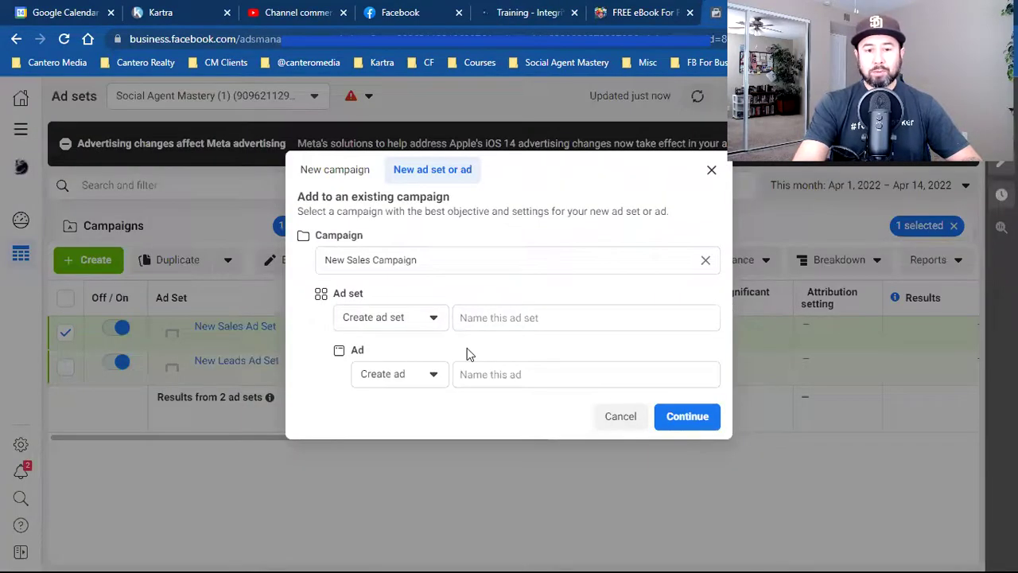
left_click(711, 169)
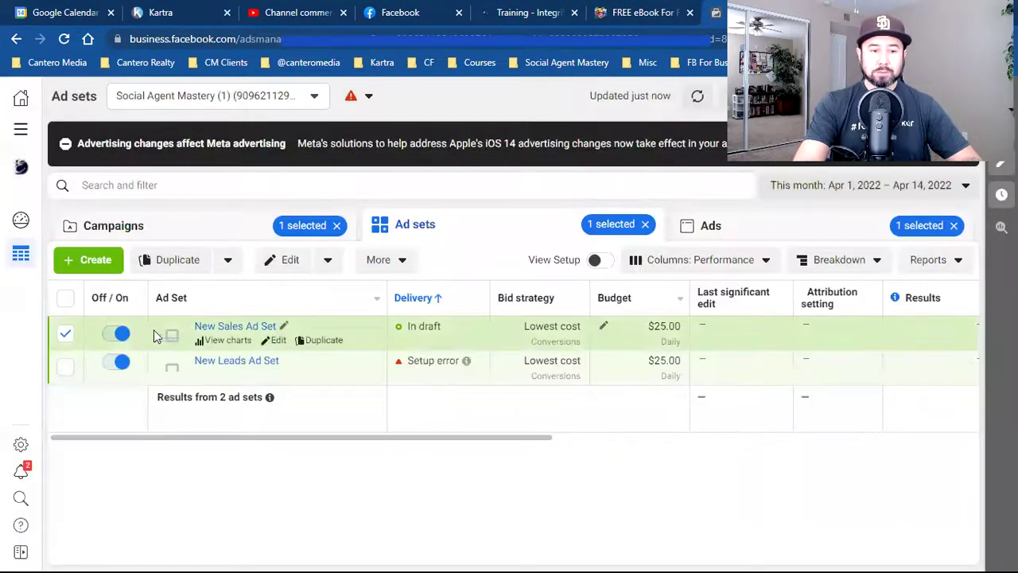
left_click(65, 333)
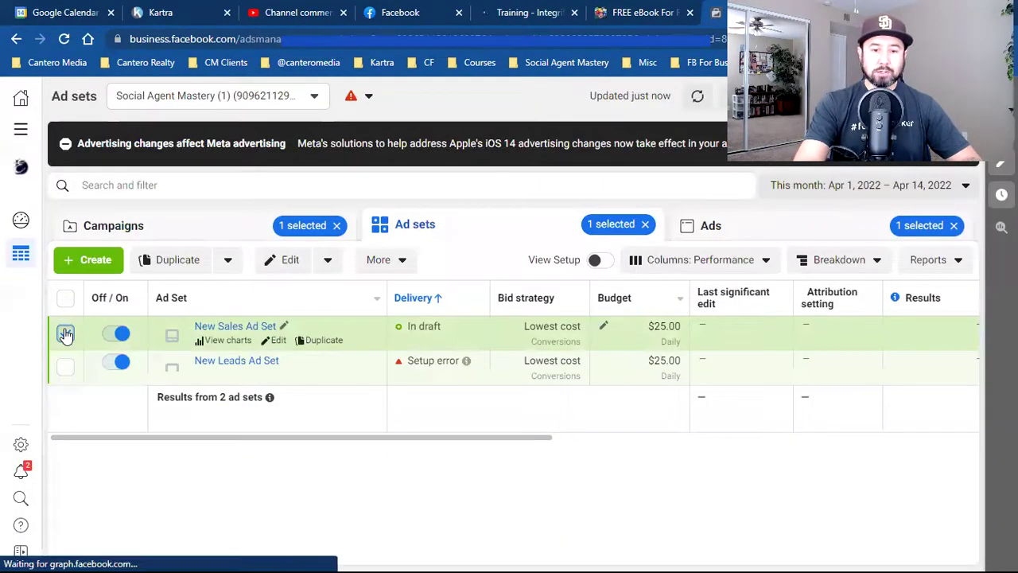
left_click(337, 227)
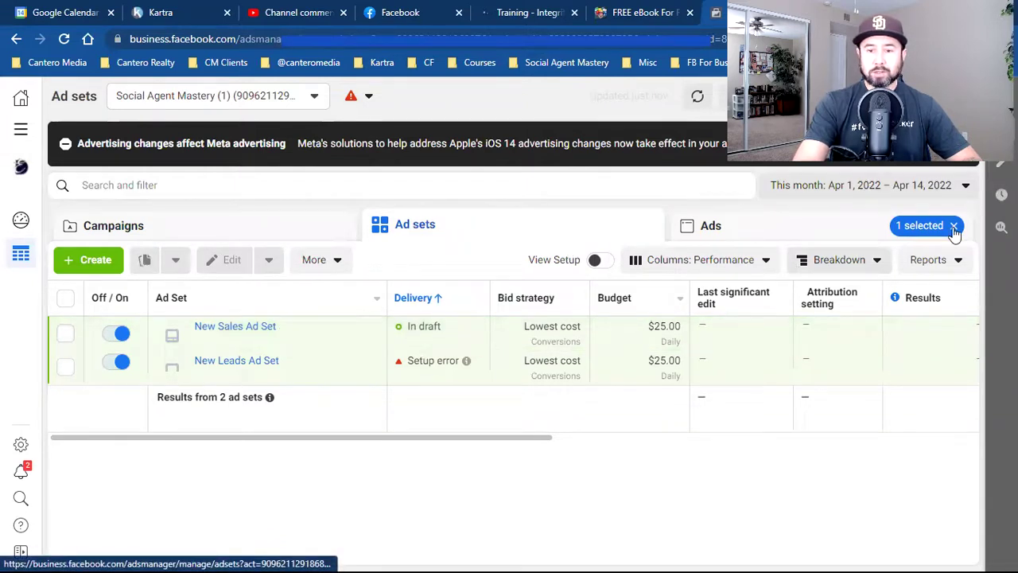
- Start a new campaign and choose Traffic as its objective
left_click(92, 266)
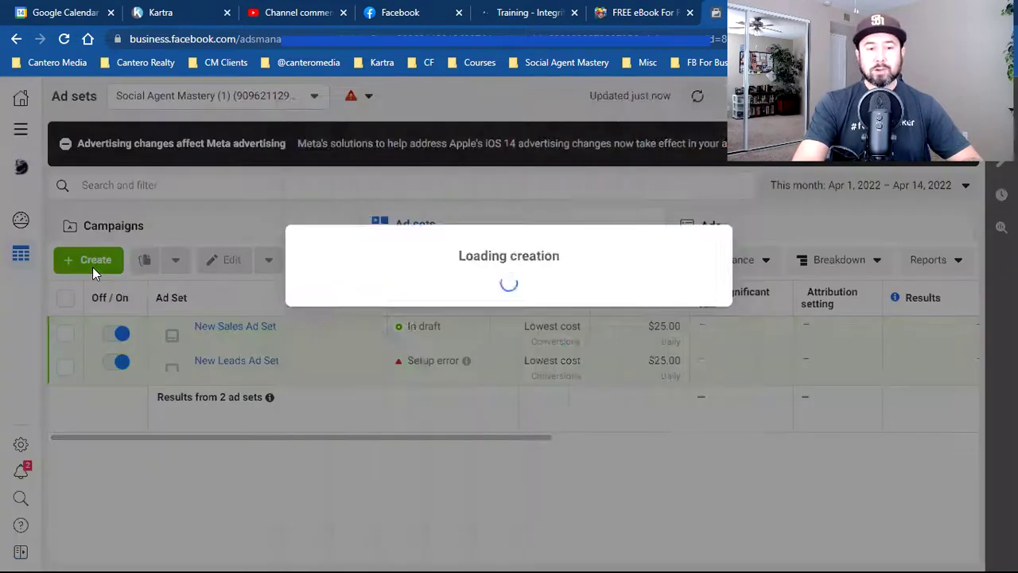
scroll(478, 354, "down", 2)
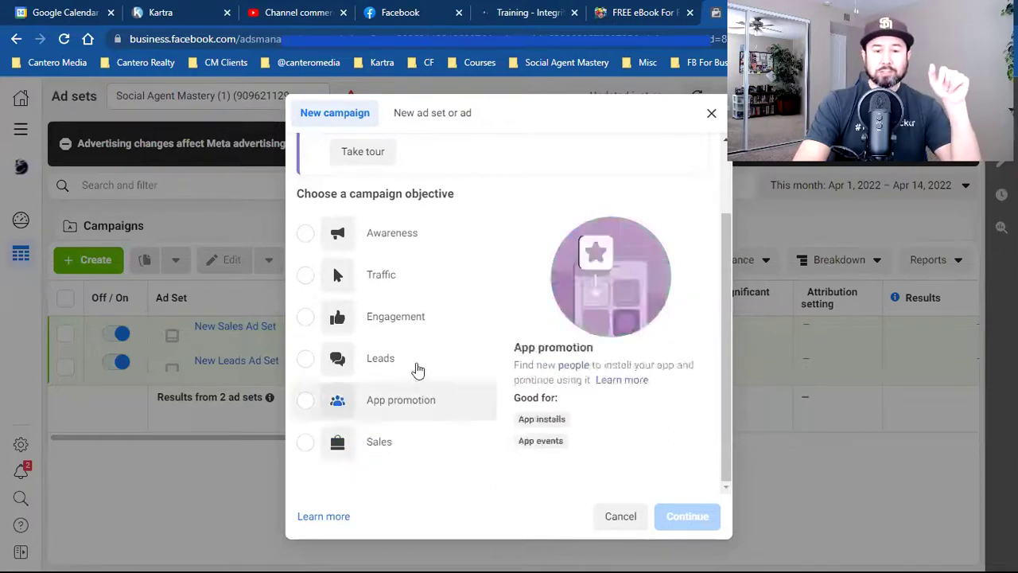
left_click(395, 288)
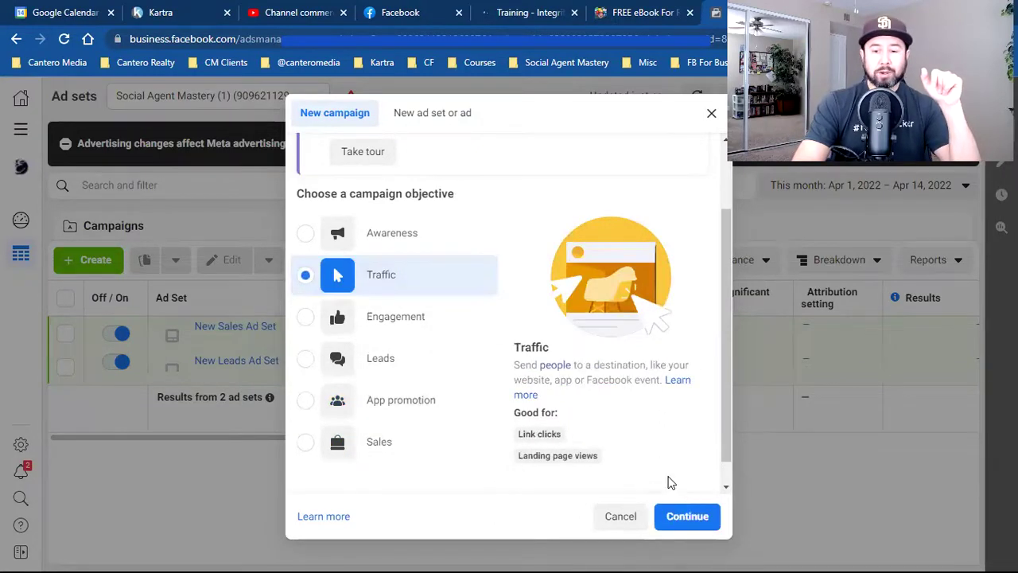
- Create the draft New Traffic Campaign and bring up the socialagentmastery.com eBook landing page
left_click(712, 527)
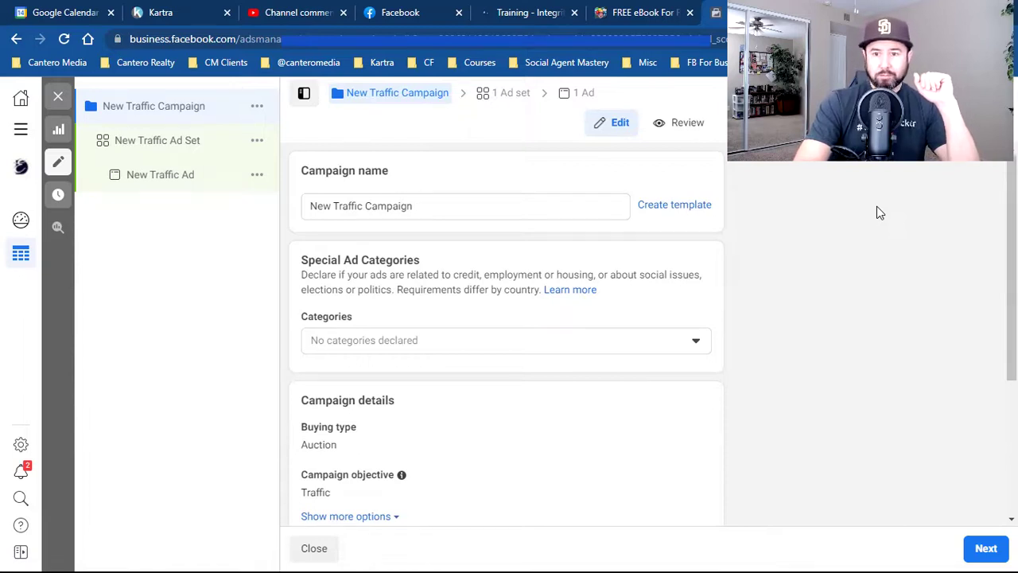
left_click(609, 13)
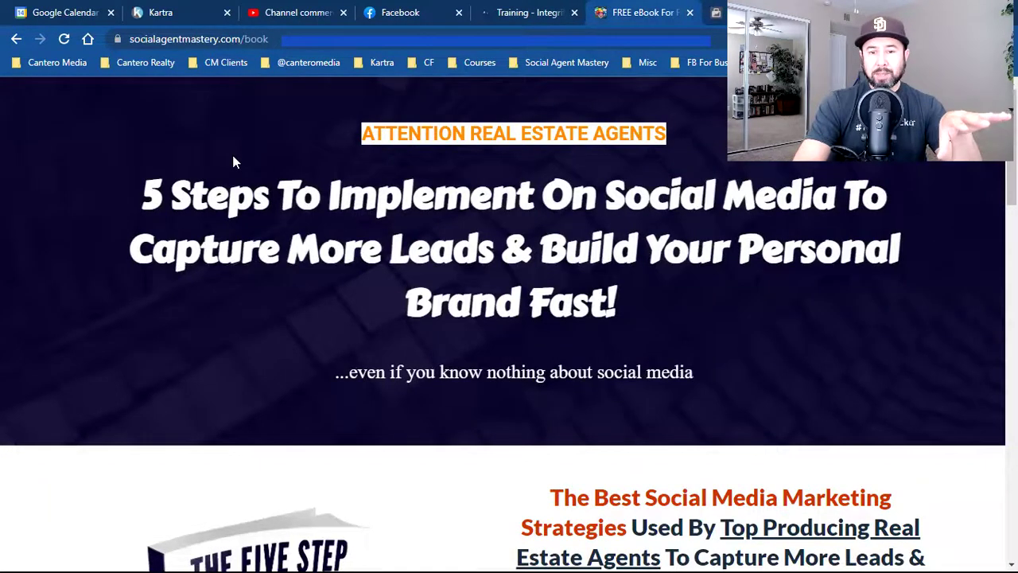
- Scroll through the socialagentmastery.com free eBook landing page
scroll(233, 161, "down", 5)
scroll(342, 265, "down", 3)
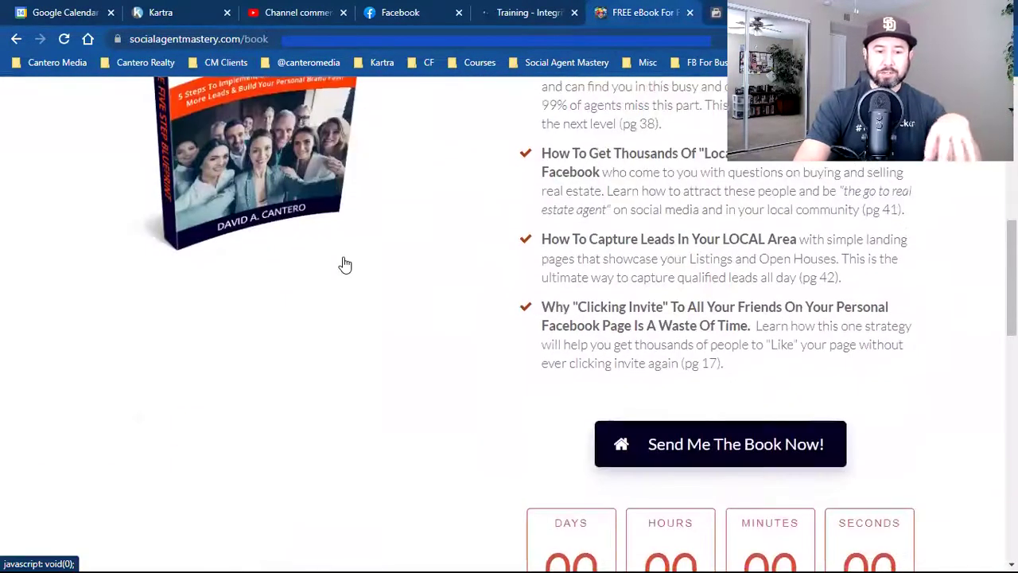
scroll(344, 265, "down", 5)
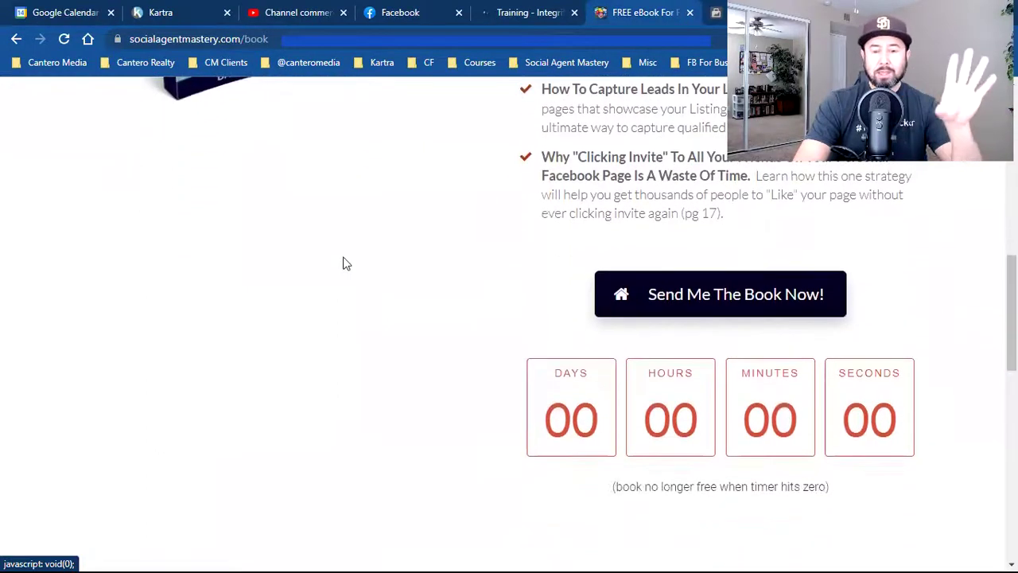
scroll(345, 263, "down", 3)
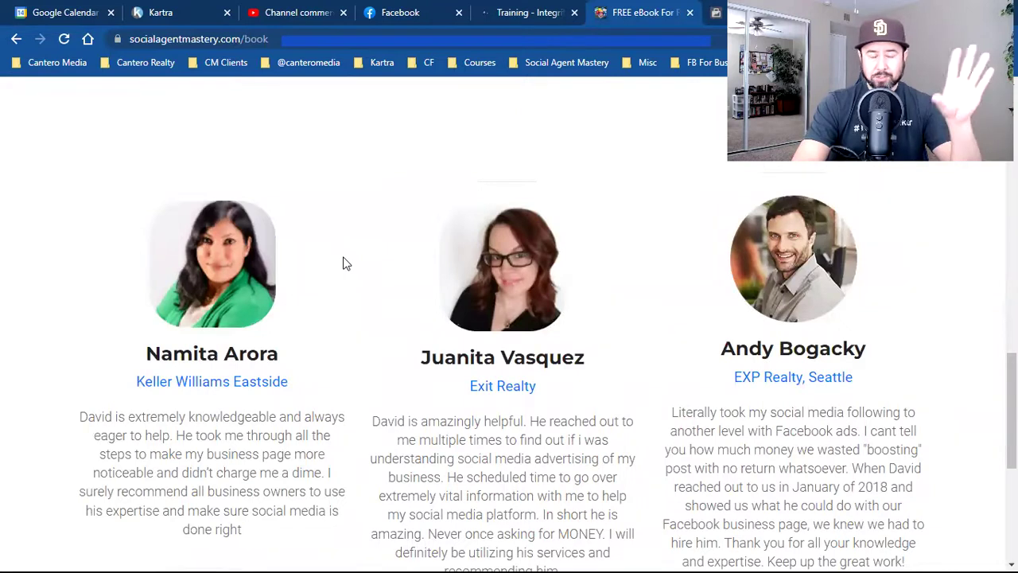
scroll(344, 263, "down", 5)
scroll(344, 263, "down", 1)
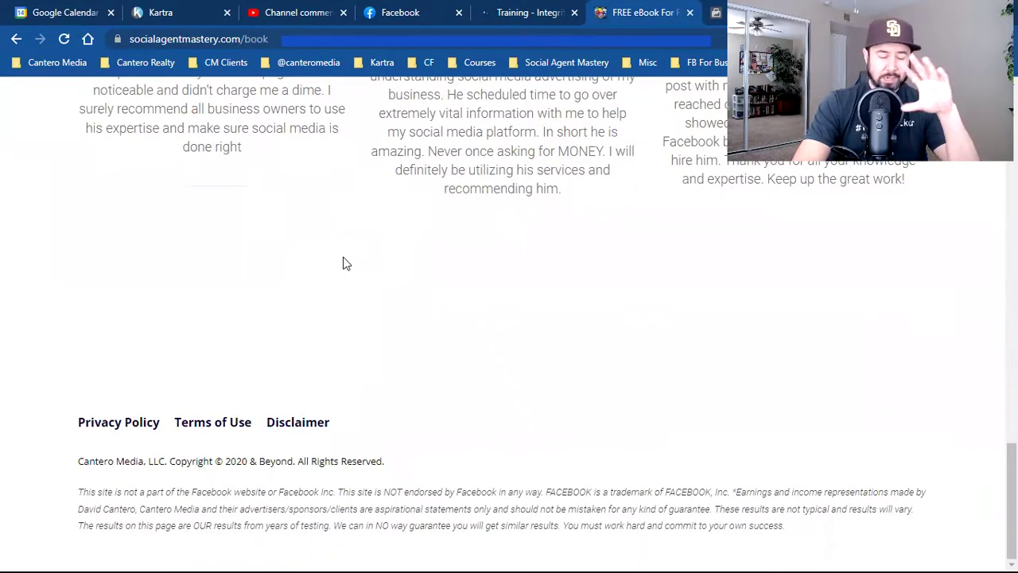
scroll(344, 264, "up", 15)
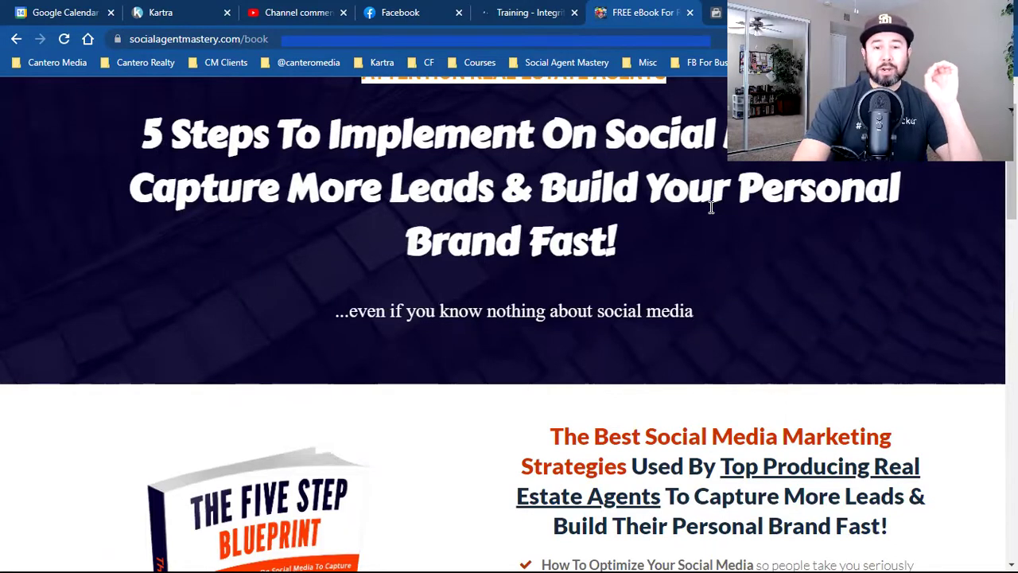
scroll(459, 191, "up", 1)
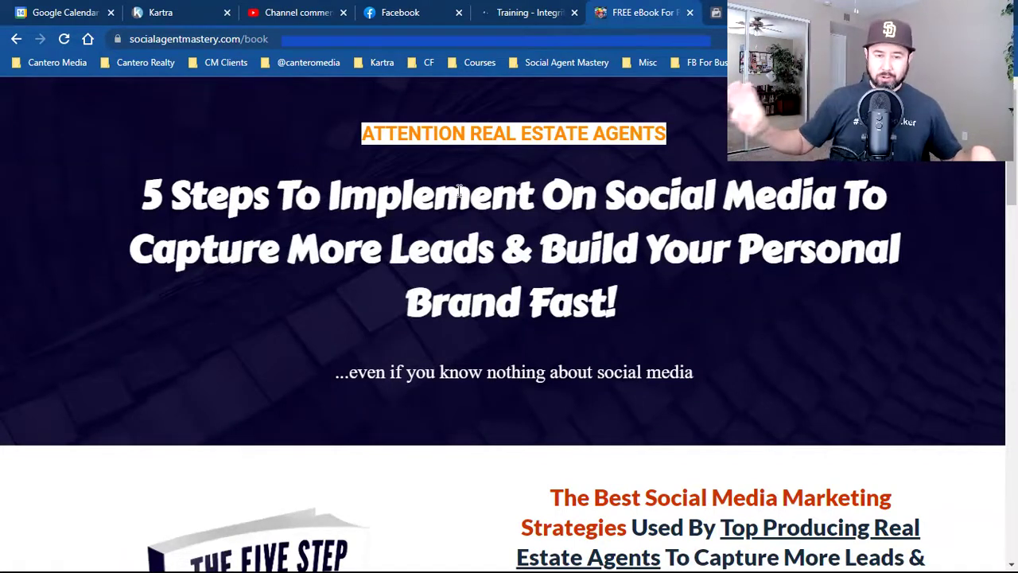
- Back in Ads Manager, close the campaign editor and clear the campaign and ad set selections
left_click(716, 9)
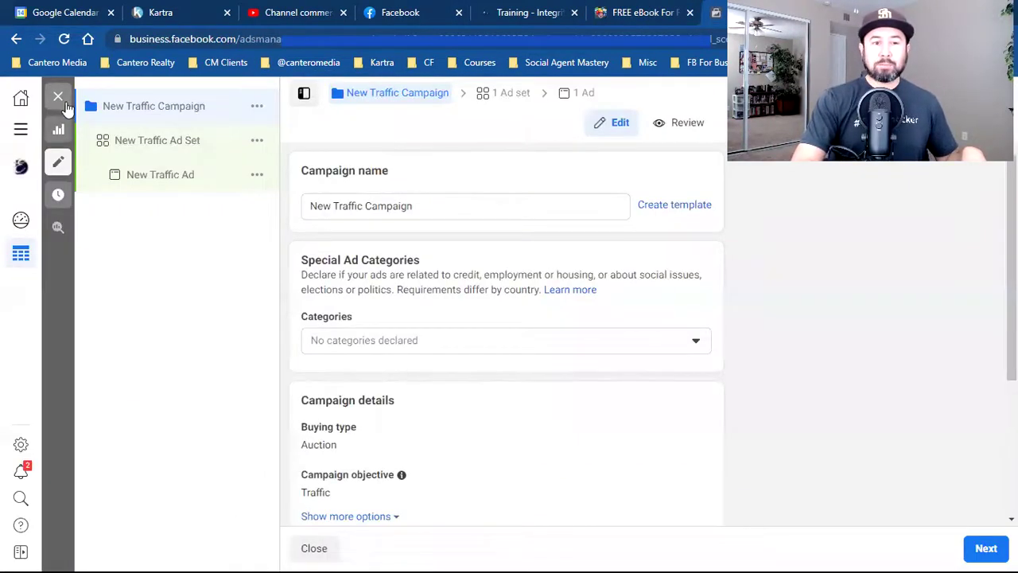
left_click(61, 102)
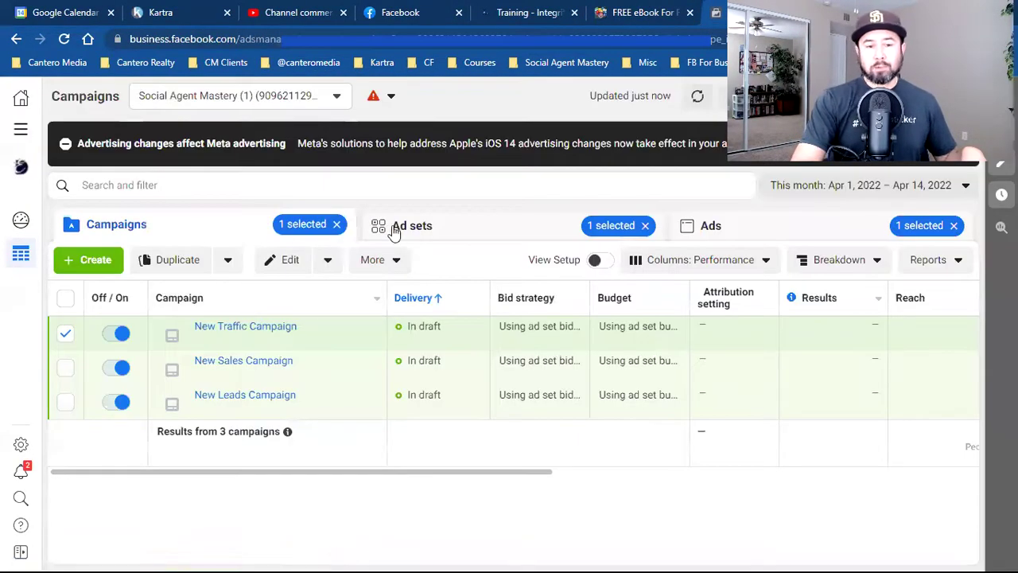
left_click(337, 224)
left_click(645, 225)
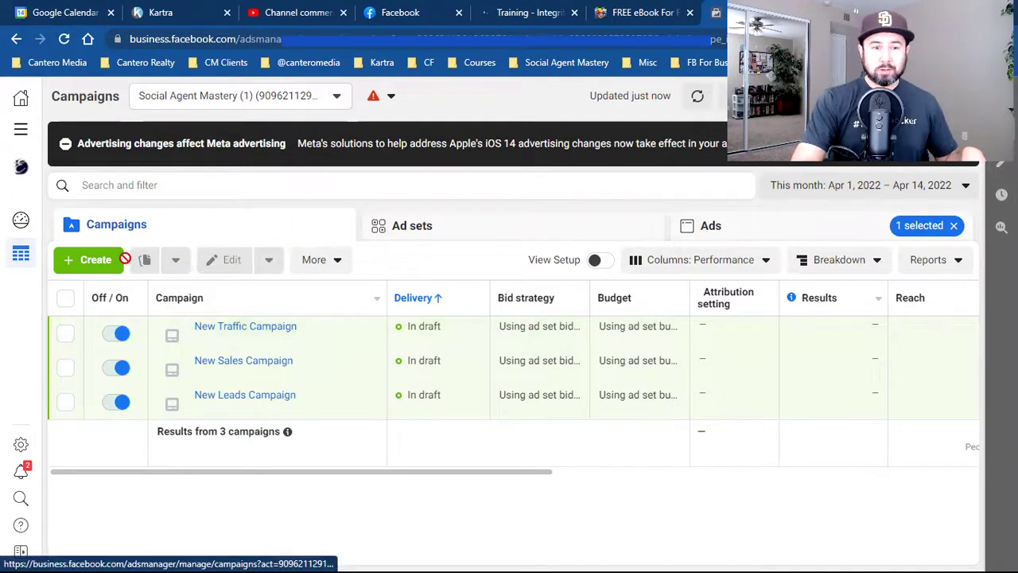
- Open a new campaign's objective list from Awareness to Sales, then compare it with the eBook page
left_click(94, 260)
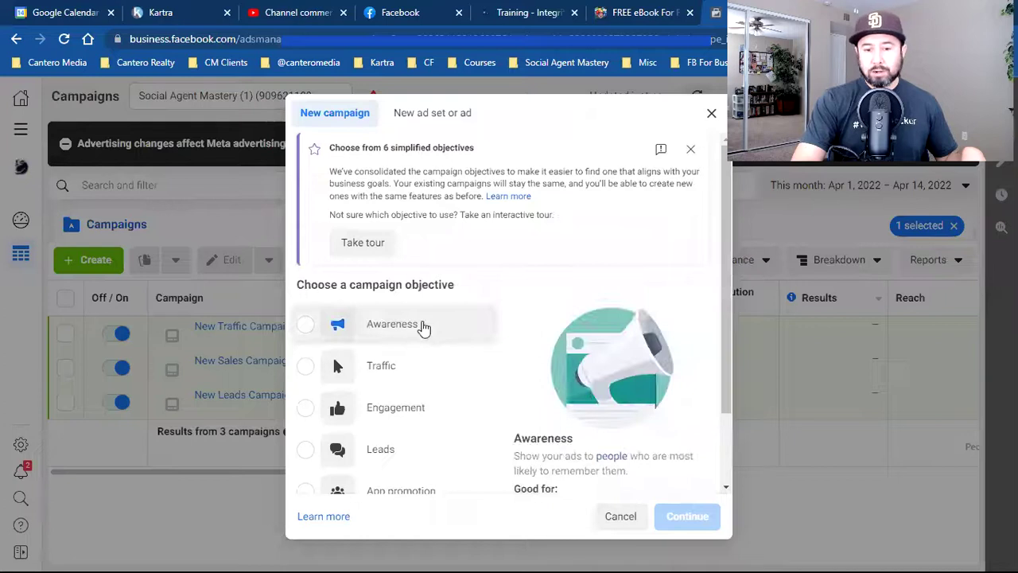
scroll(443, 364, "down", 2)
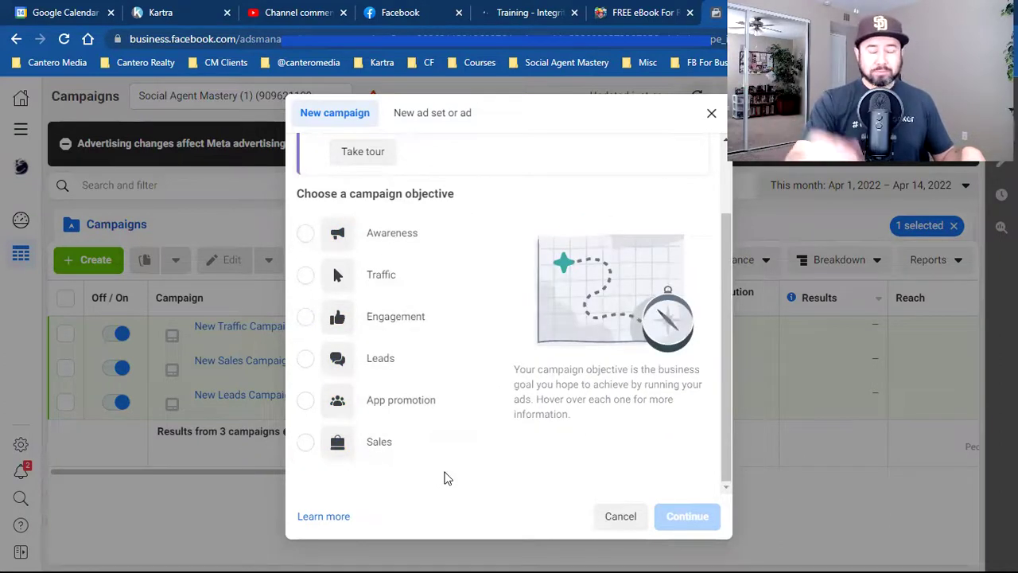
left_click(632, 13)
scroll(478, 315, "down", 3)
scroll(476, 318, "down", 3)
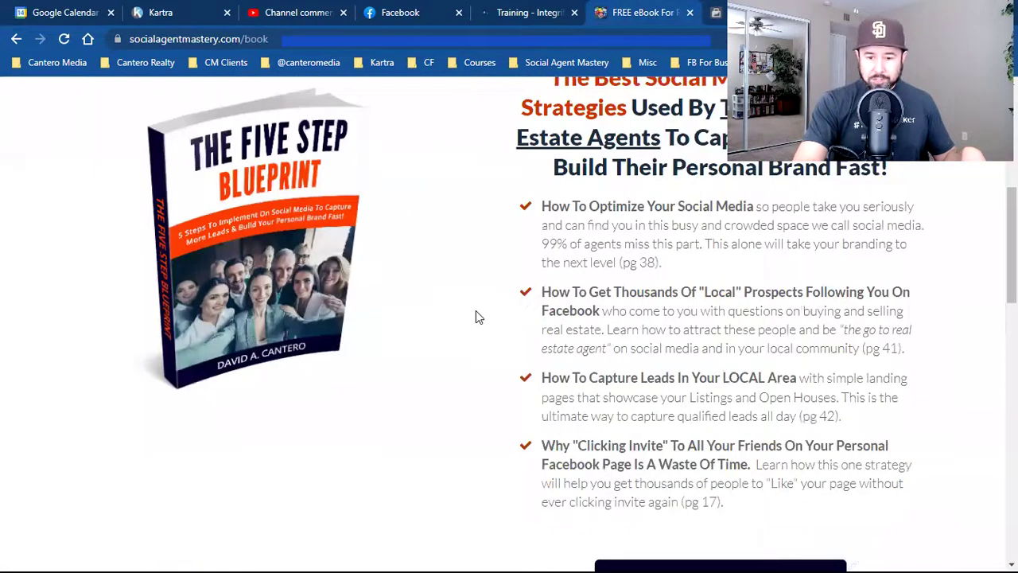
scroll(685, 358, "down", 3)
left_click(699, 364)
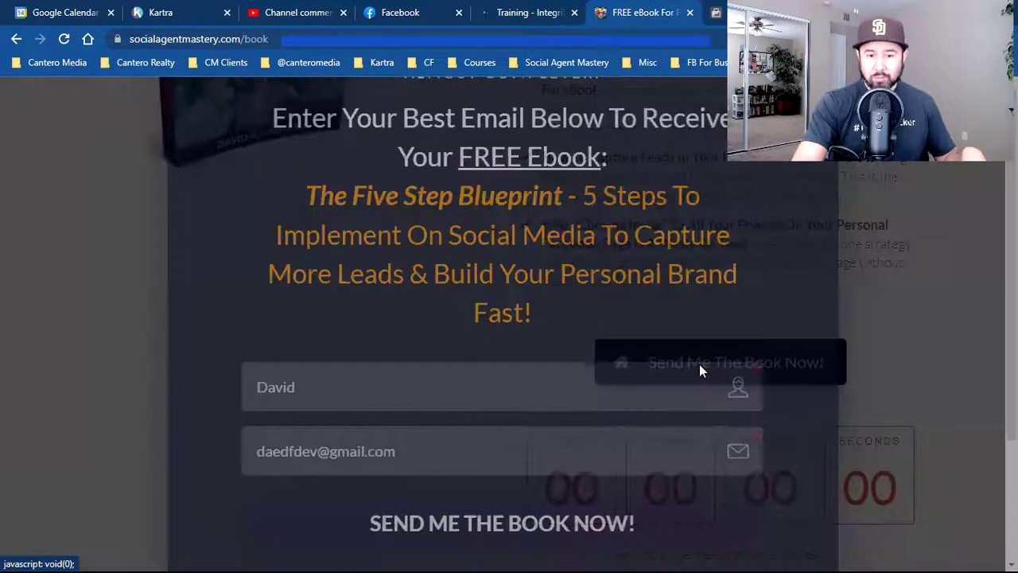
scroll(419, 438, "down", 1)
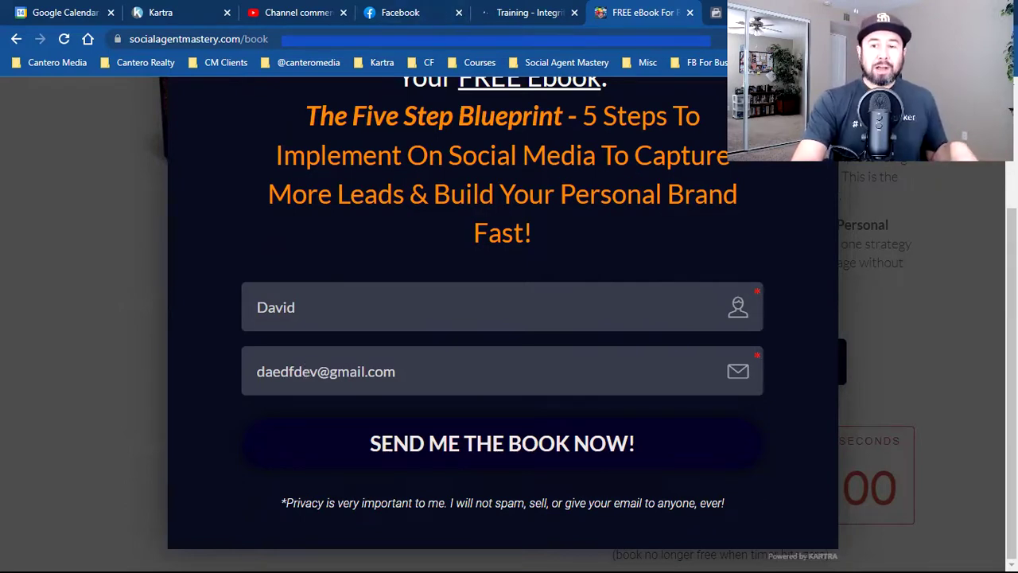
scroll(828, 181, "up", 2)
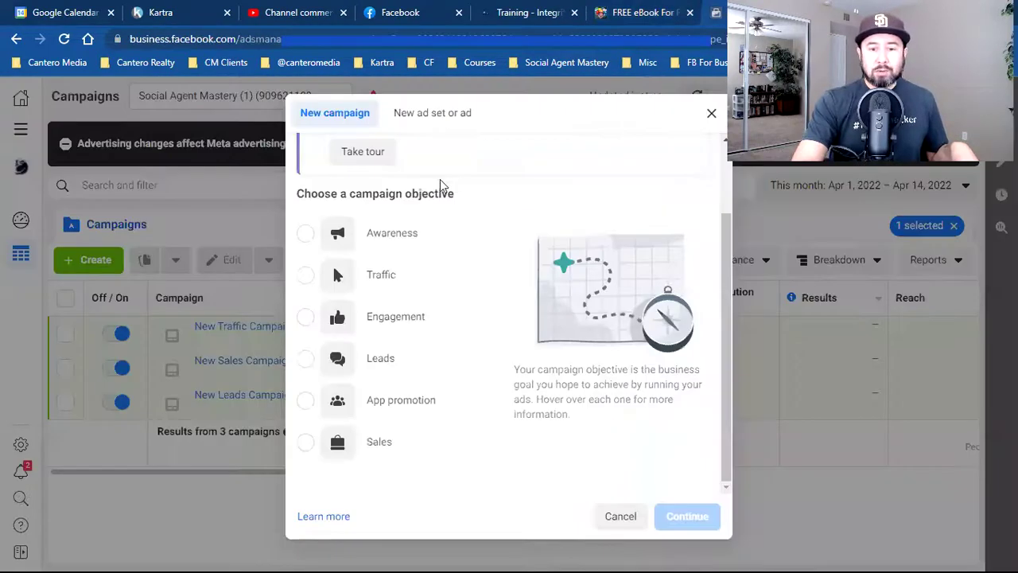
mouse_move(375, 284)
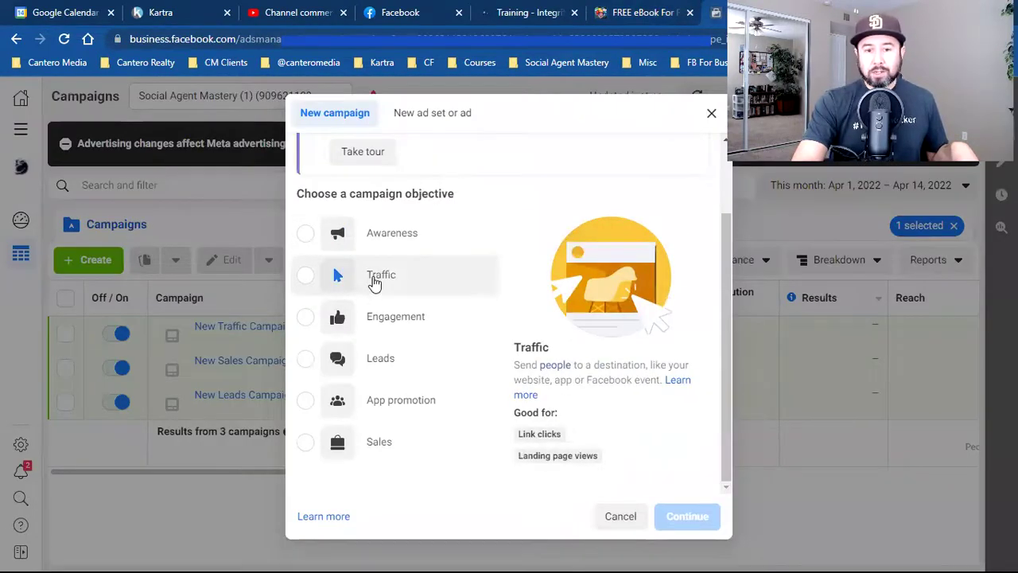
- Select Traffic as the new campaign's objective and return to the Facebook news feed
mouse_move(412, 431)
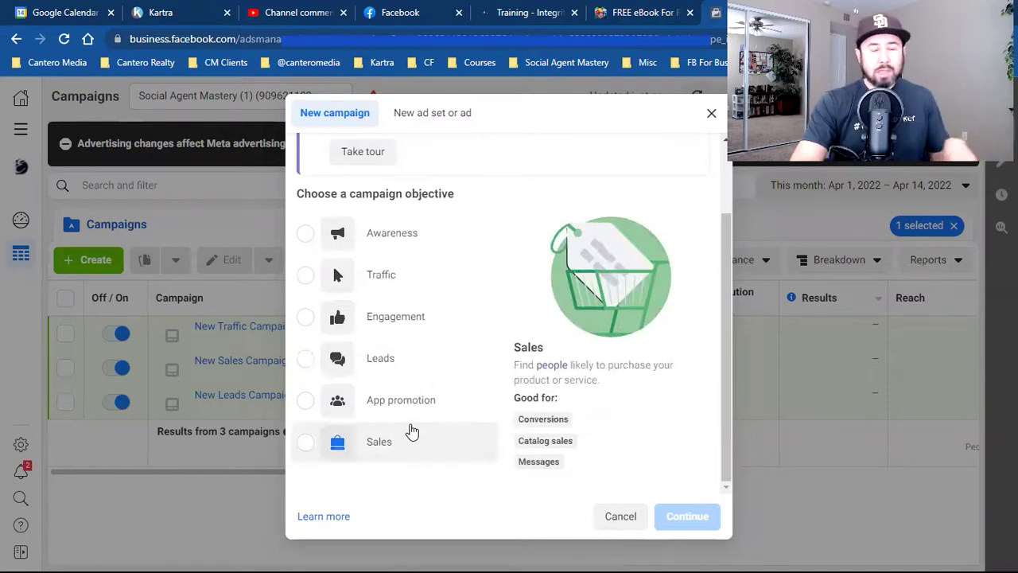
left_click(388, 278)
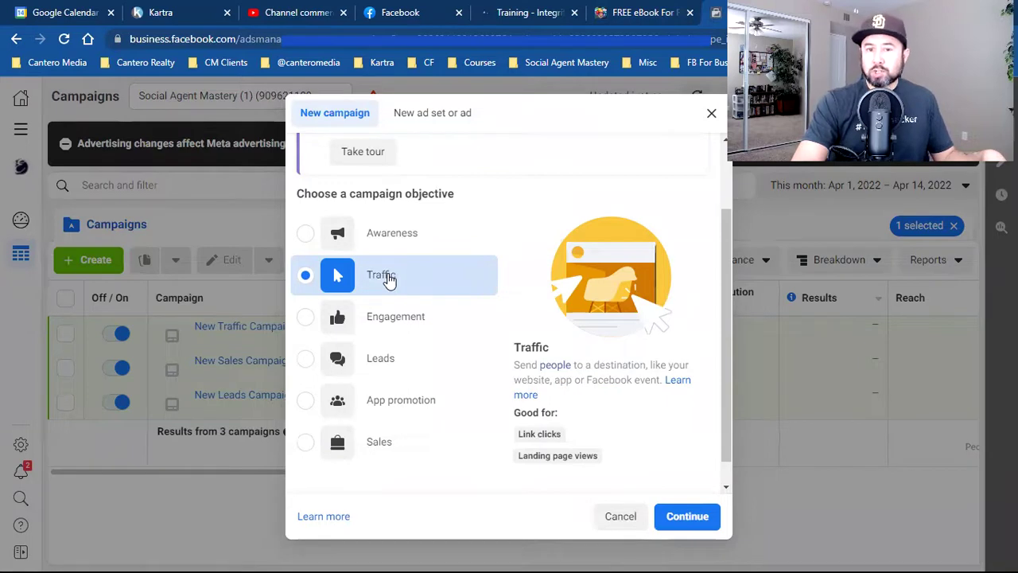
left_click(406, 12)
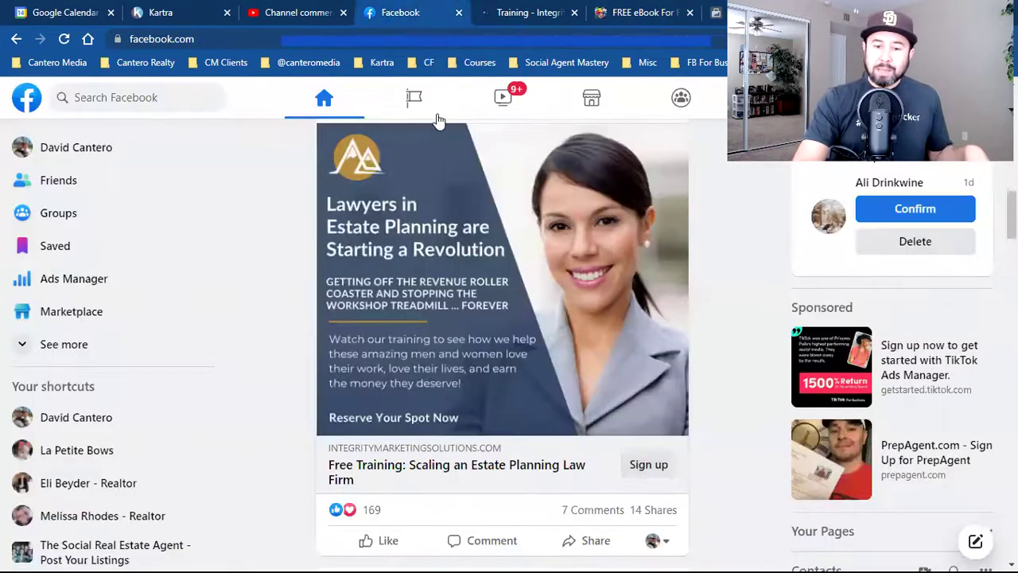
- Scroll the Facebook feed down to the Tractionology 'Need More High Quality Clients?' sponsored video ad
scroll(559, 322, "down", 1)
scroll(560, 323, "down", 6)
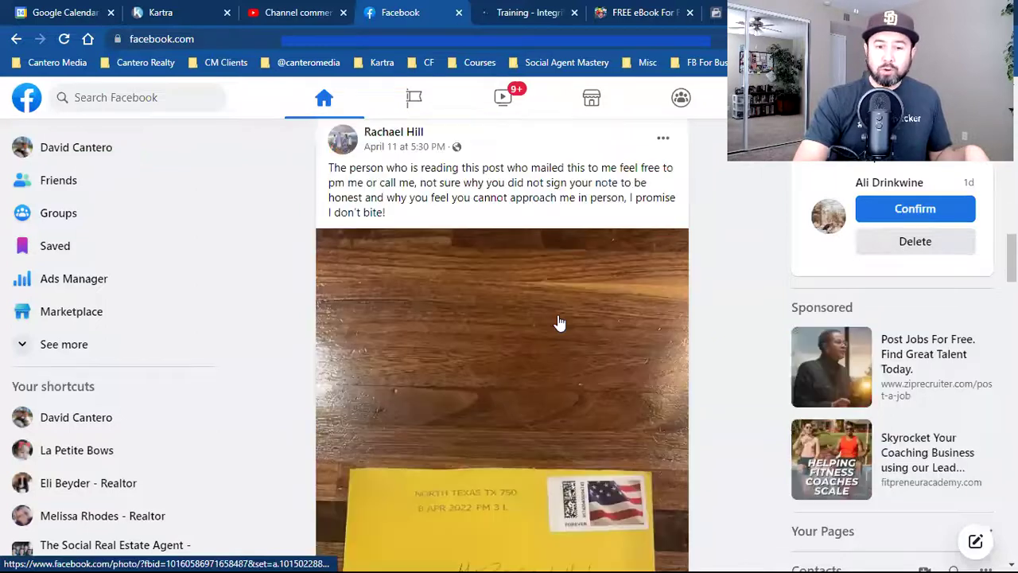
scroll(559, 322, "down", 9)
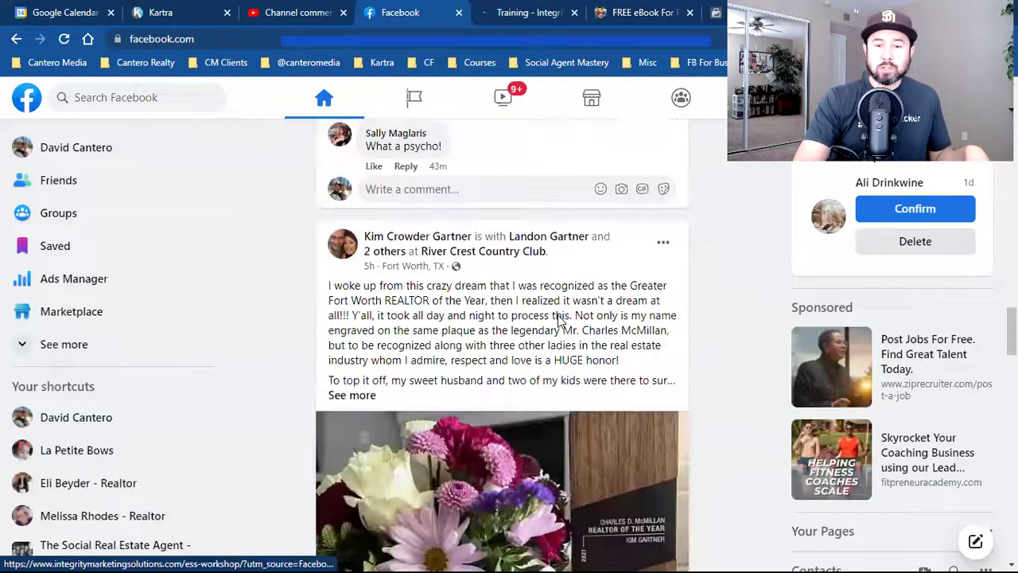
scroll(559, 322, "down", 12)
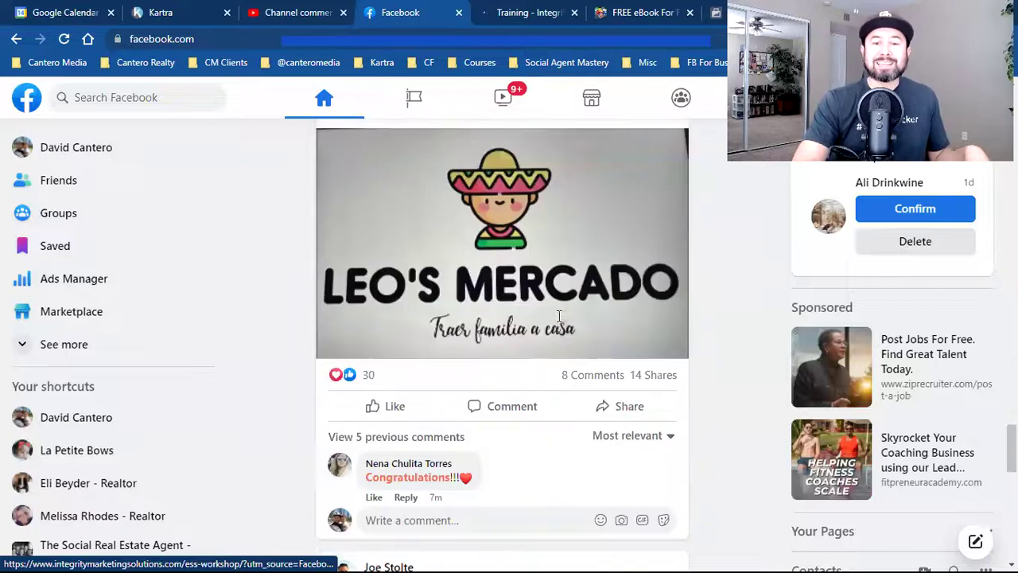
scroll(559, 322, "down", 3)
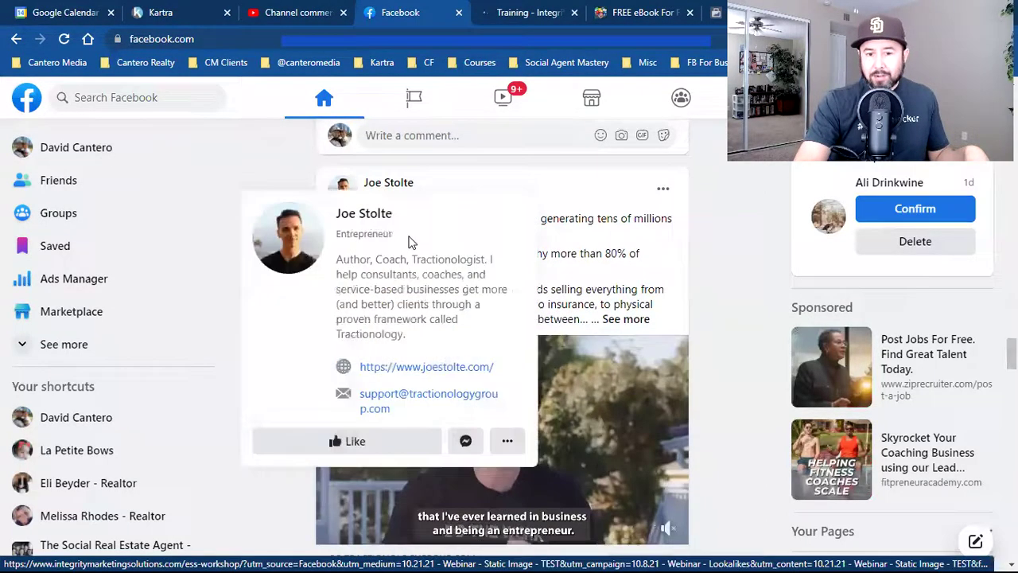
scroll(558, 265, "down", 2)
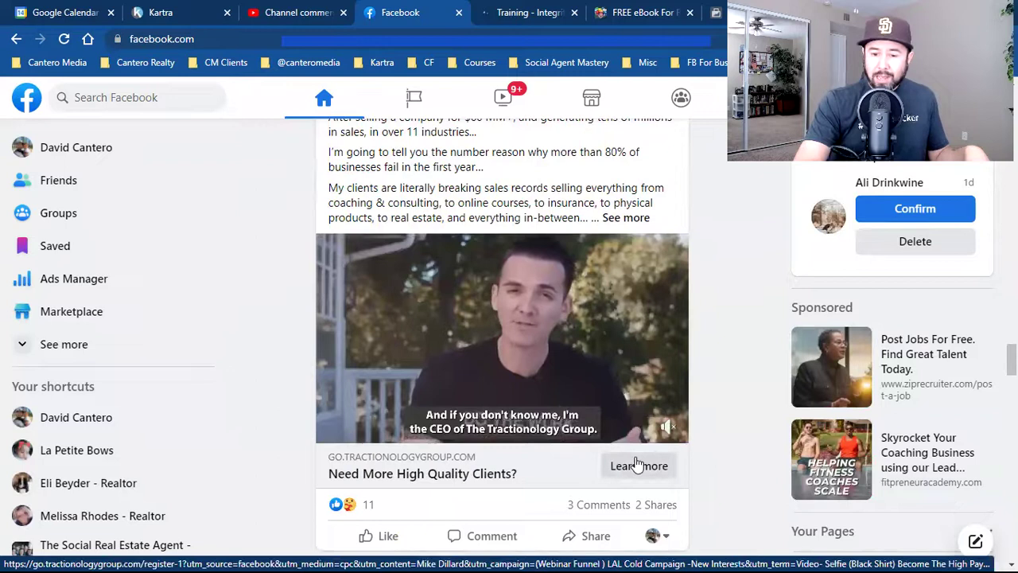
- Open the ad's '5 Powerful Shifts' landing page, dismiss its popup, and open a new blank tab
left_click(636, 464)
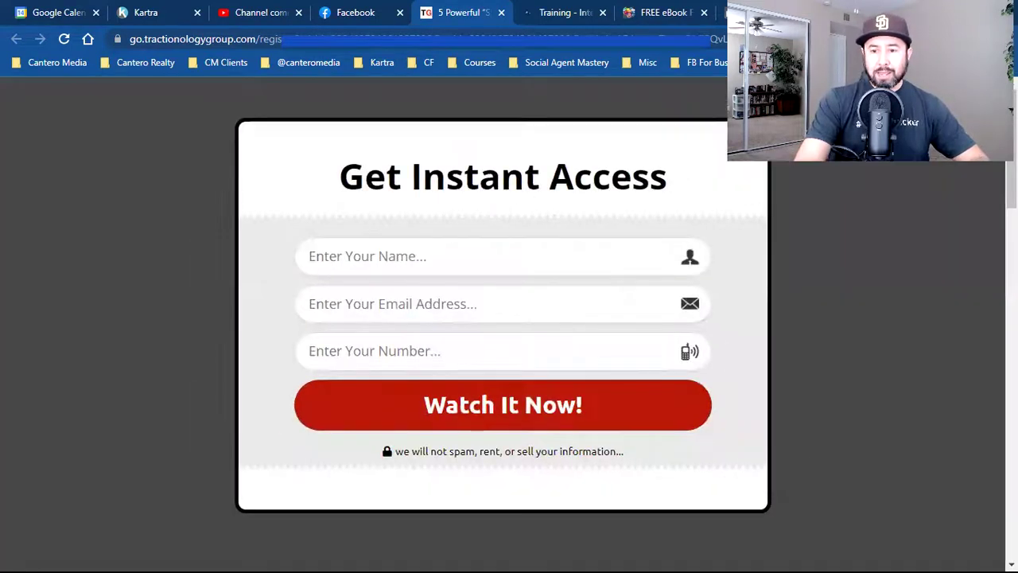
left_click(128, 411)
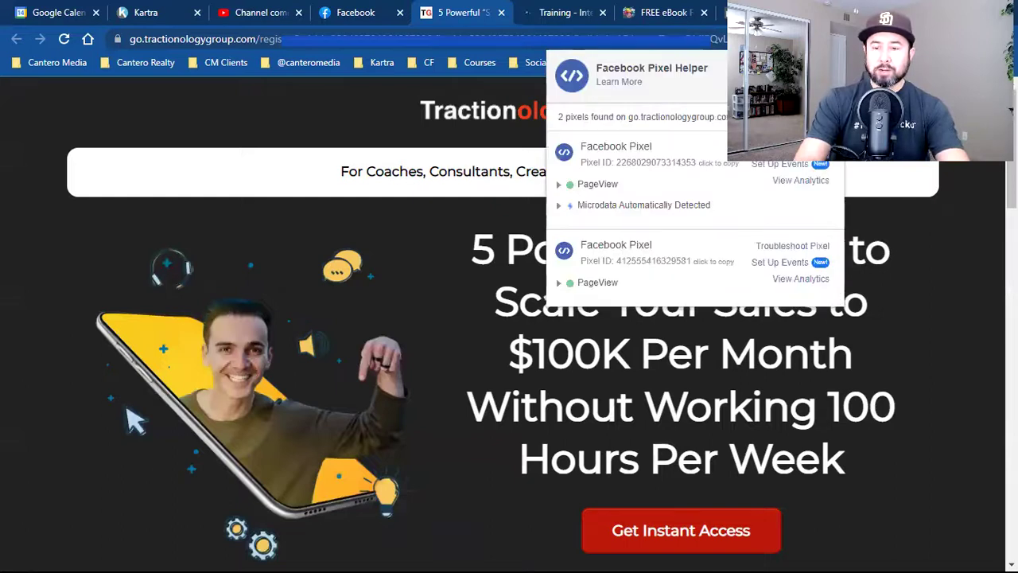
left_click(128, 411)
key("ctrl+t")
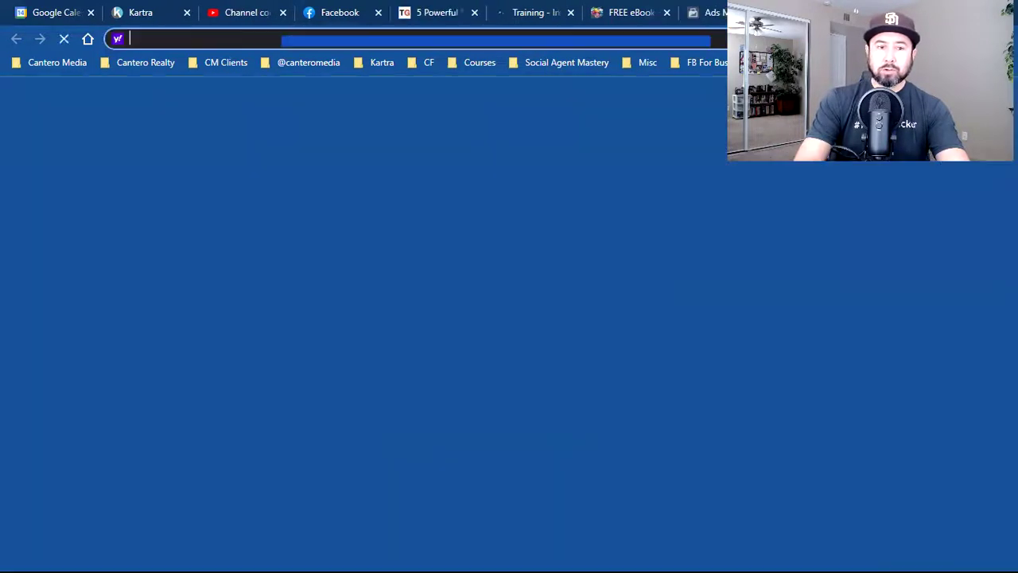
- Search Google for 'facebook pixel helper'
left_click(87, 38)
type("facebook ")
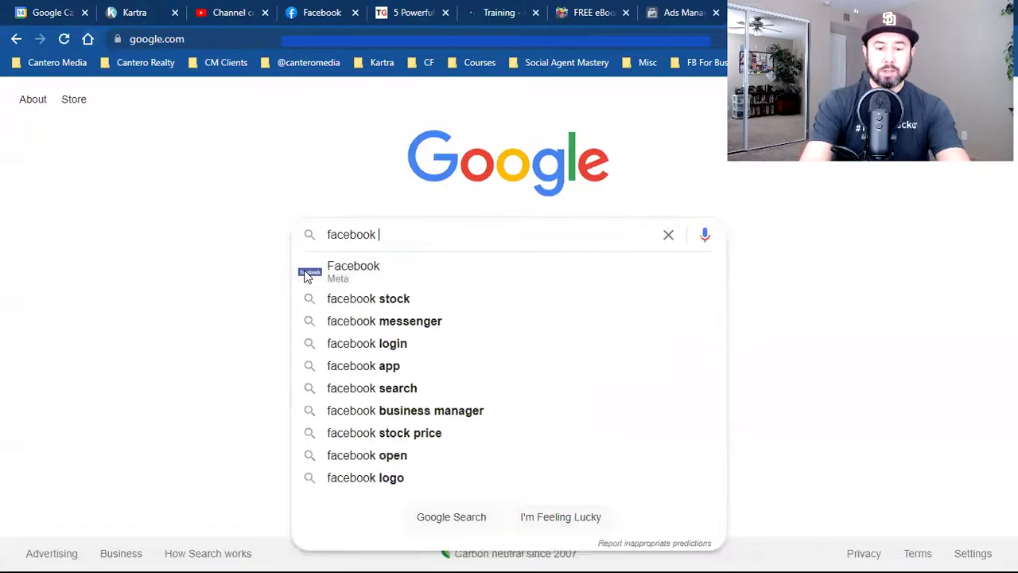
type("pixel help")
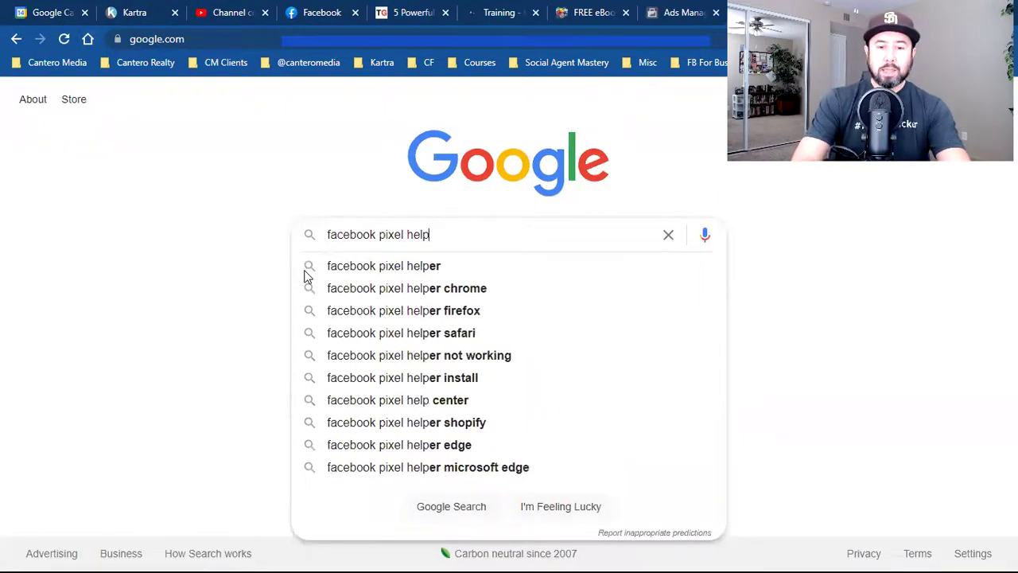
left_click(422, 271)
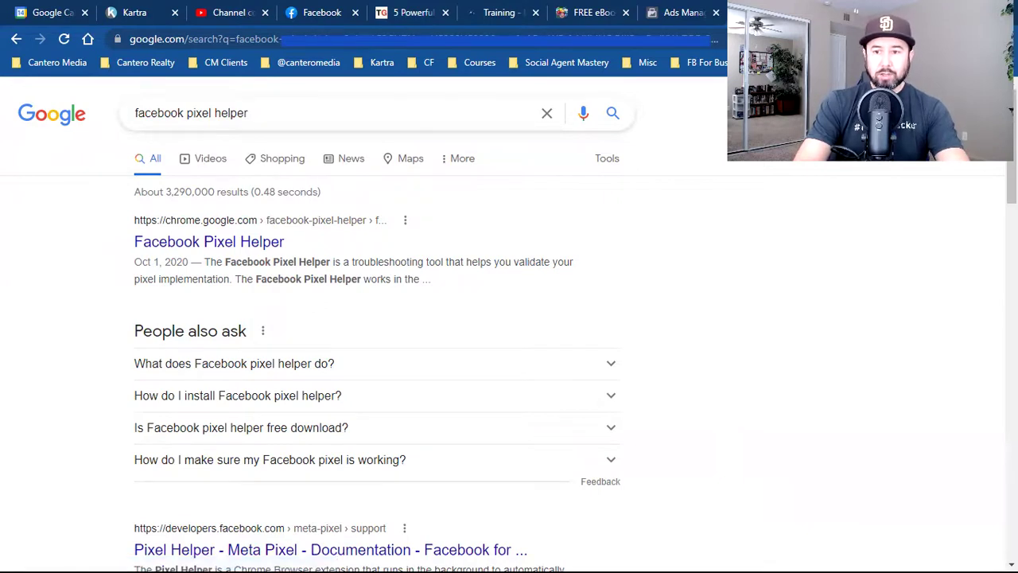
- Return to the Tractionology landing page and check its Facebook pixels with Pixel Helper
left_click(770, 38)
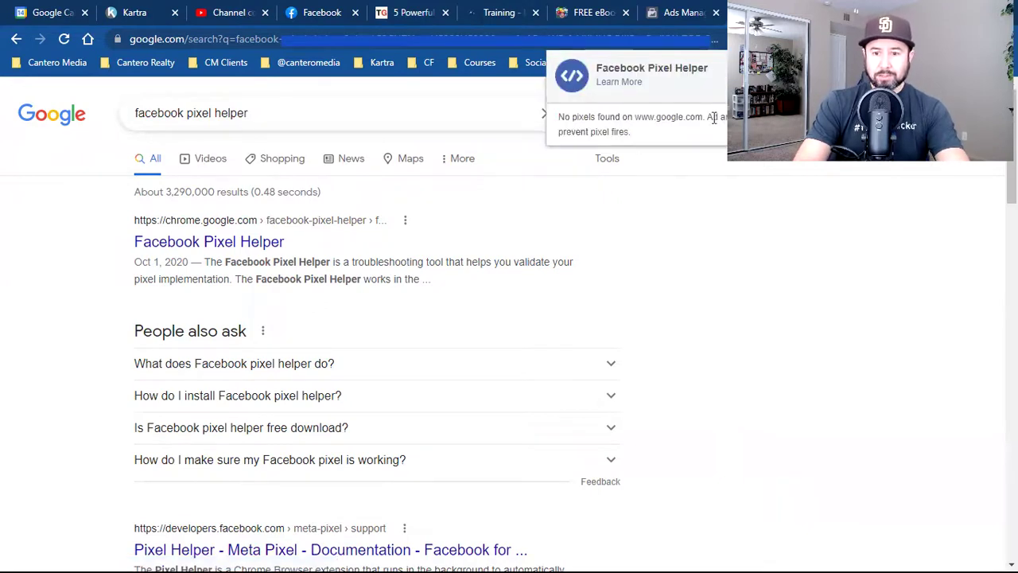
left_click(807, 185)
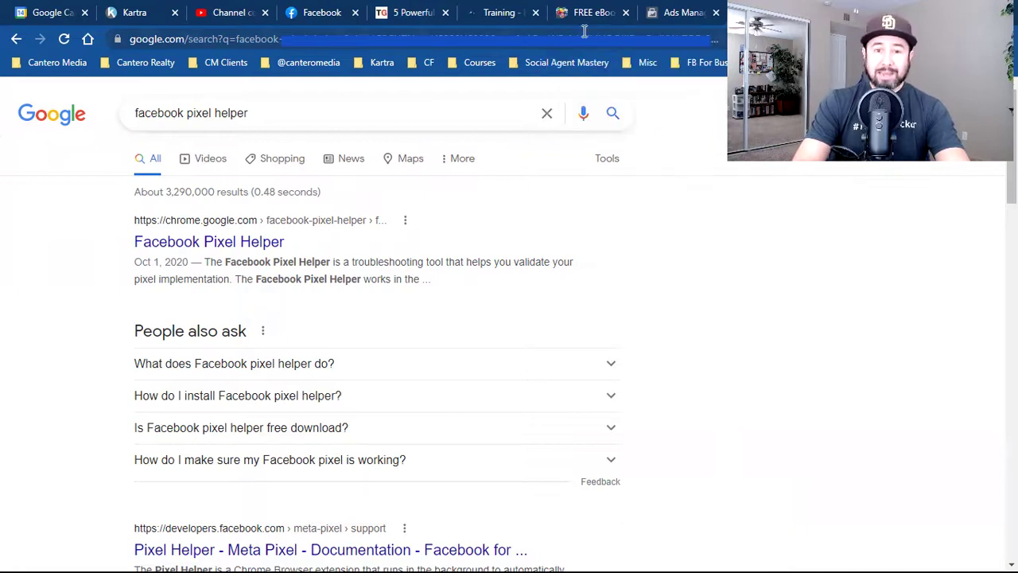
left_click(414, 12)
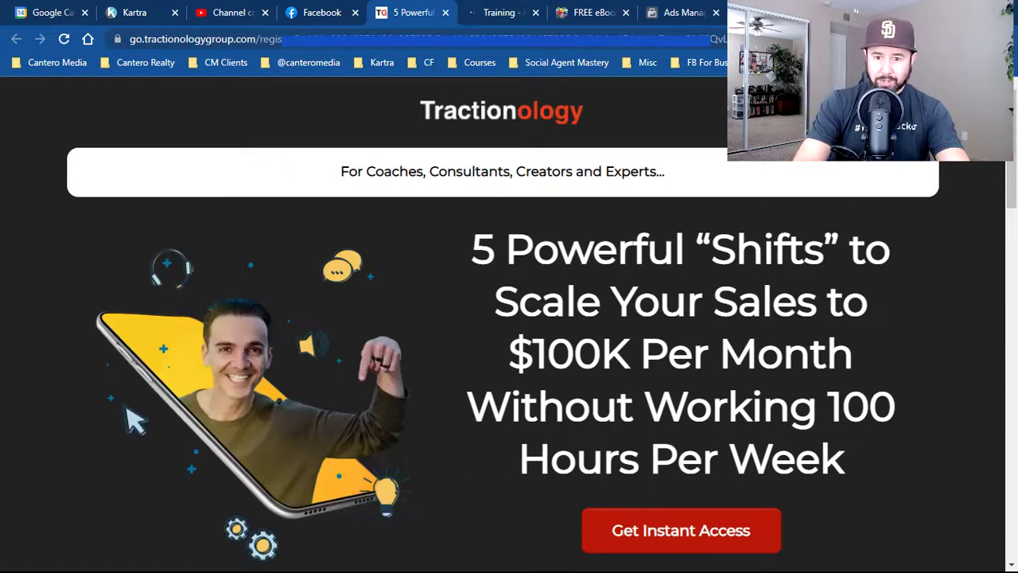
left_click(827, 39)
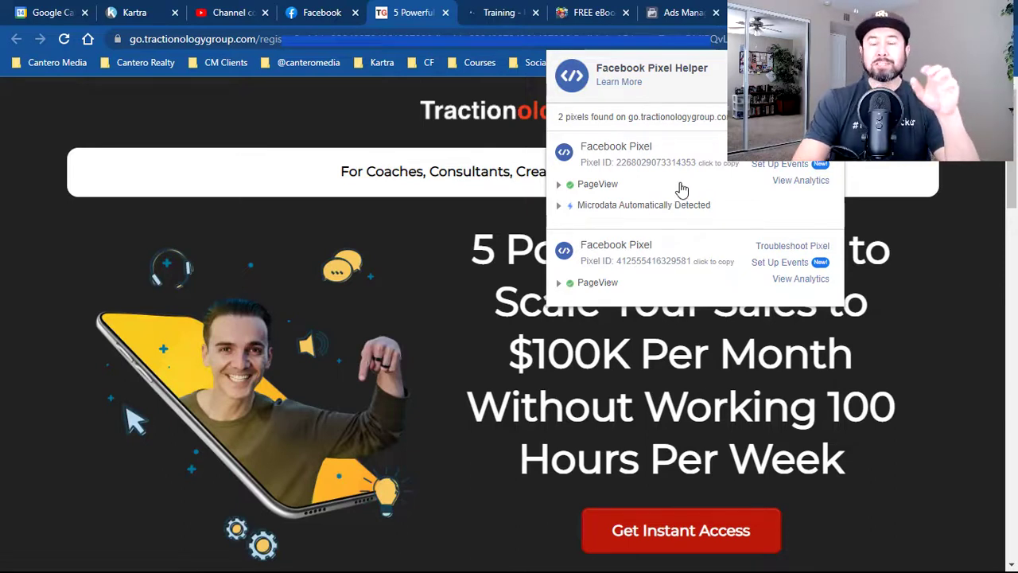
- Reveal the Tractionology landing page's full web address in the address bar
left_click(251, 40)
- Expose the landing URL's utm tracking parameters like utm_medium=cpc, then return to Ads Manager's Traffic dialog
left_click(275, 43)
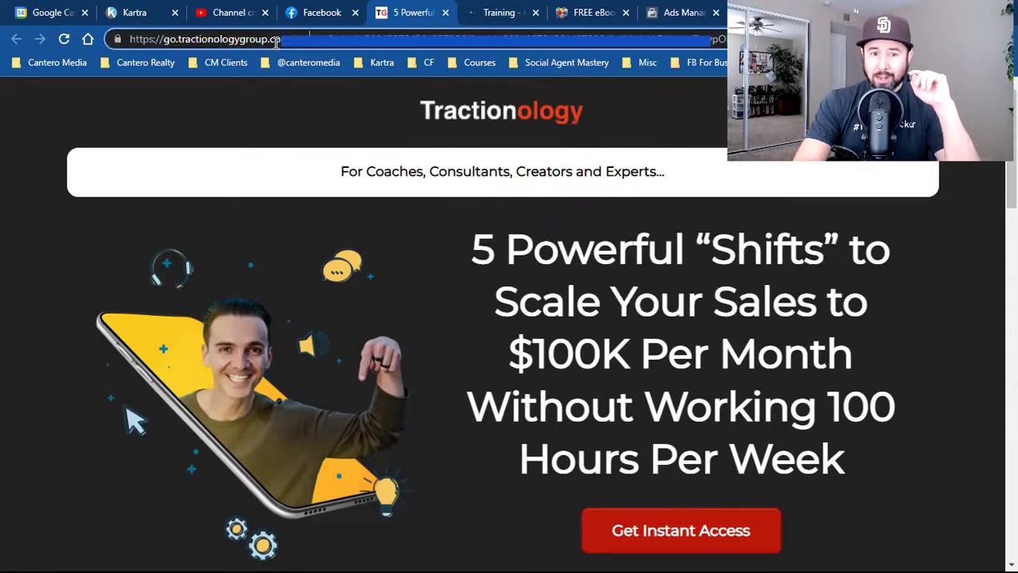
left_click_drag(239, 37, 239, 38)
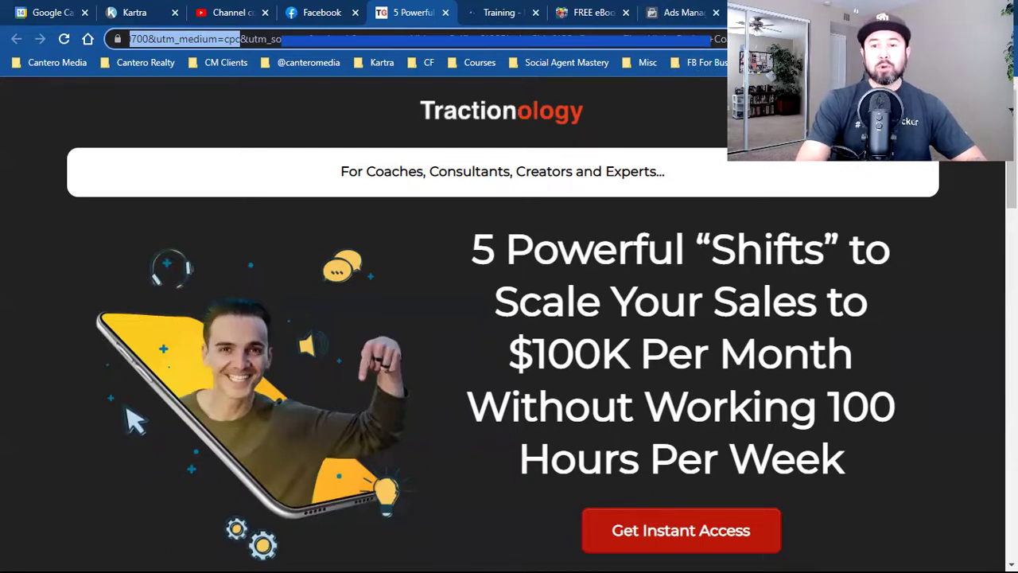
left_click(677, 11)
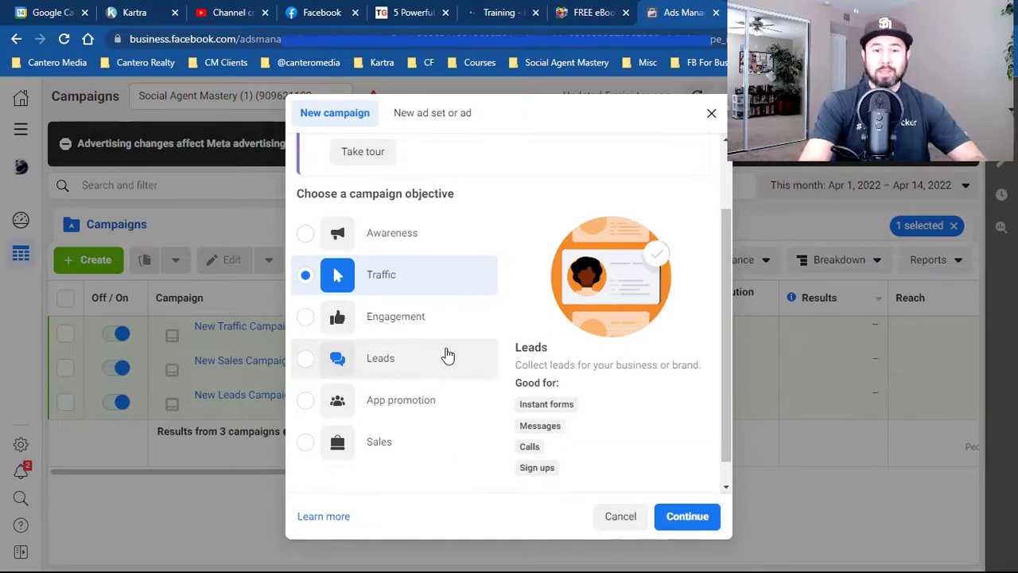
- Switch to the FREE eBook tab showing the socialagentmastery.com/book Five Step Blueprint page
left_click(590, 9)
scroll(487, 347, "up", 3)
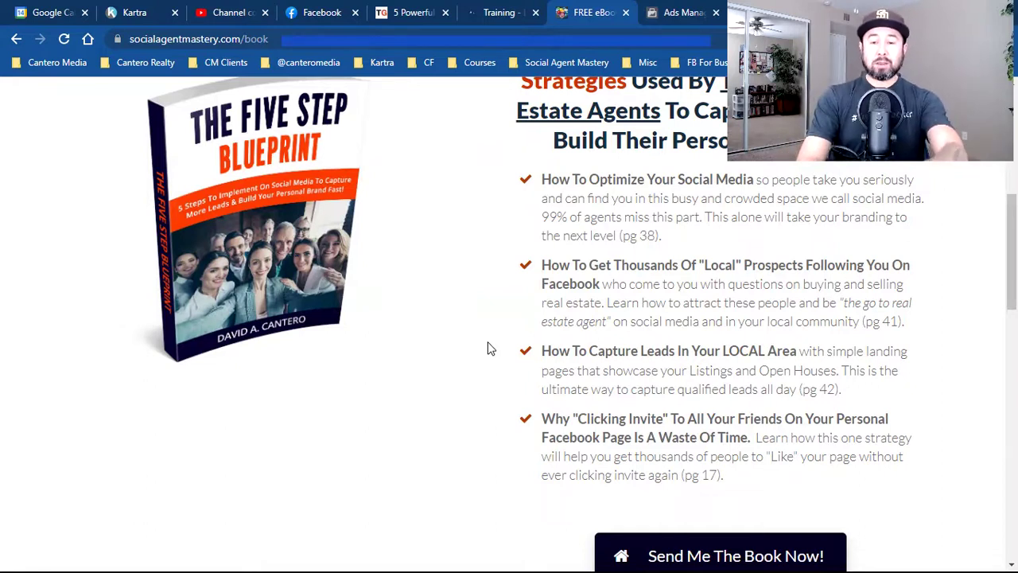
- Check with Pixel Helper that the book page fires two Social Agent Mastery pixels
scroll(489, 346, "down", 2)
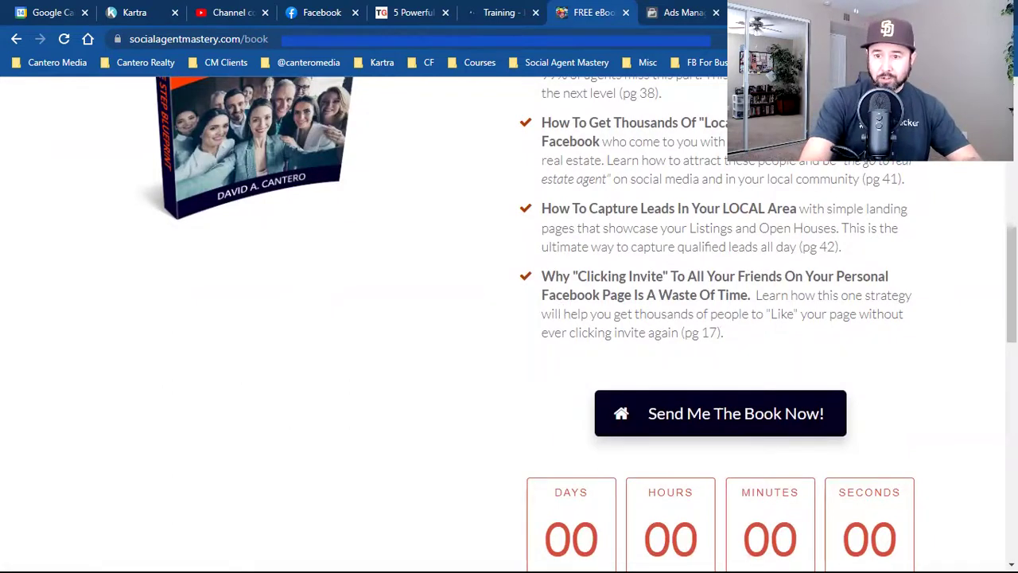
left_click(851, 38)
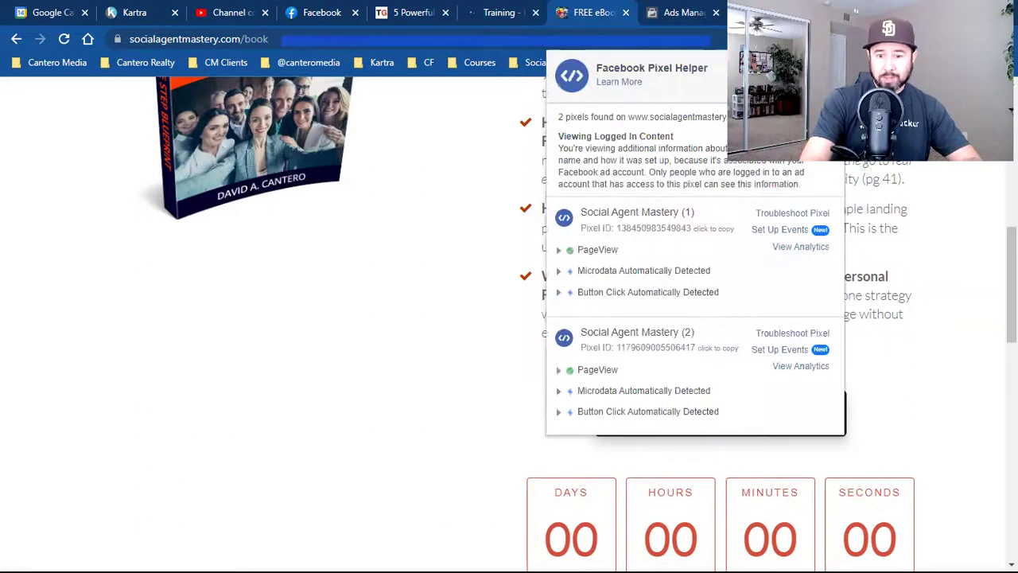
left_click(389, 430)
- Select the socialagentmastery.com domain in the address bar, then return to the Ads Manager objective dialog
double_click(196, 43)
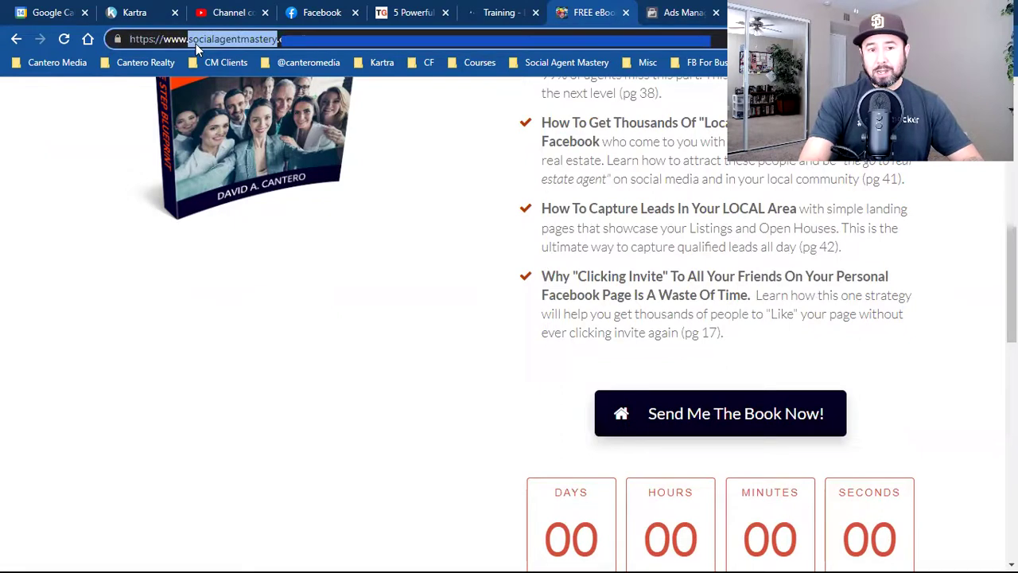
left_click(356, 391)
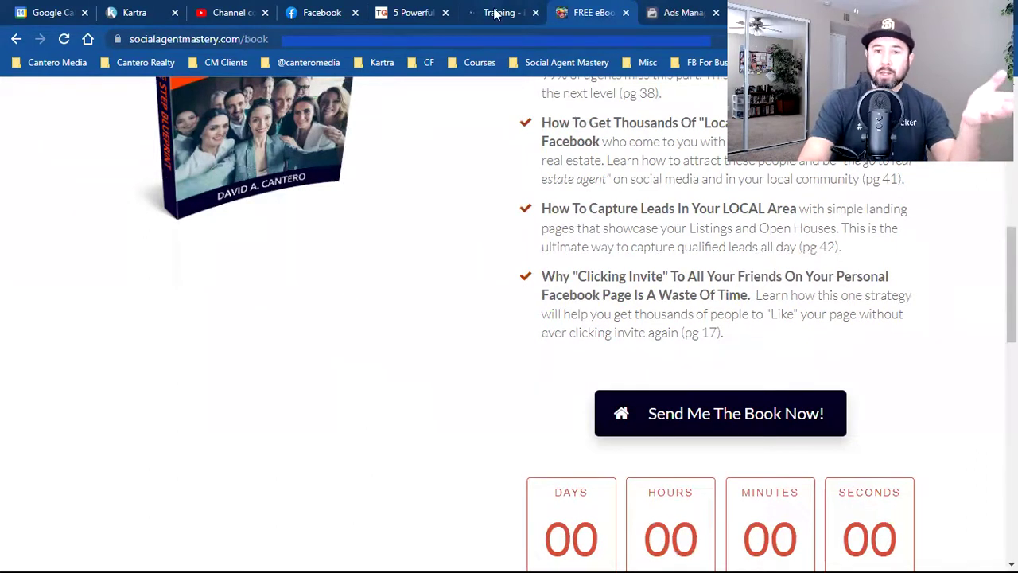
left_click(649, 10)
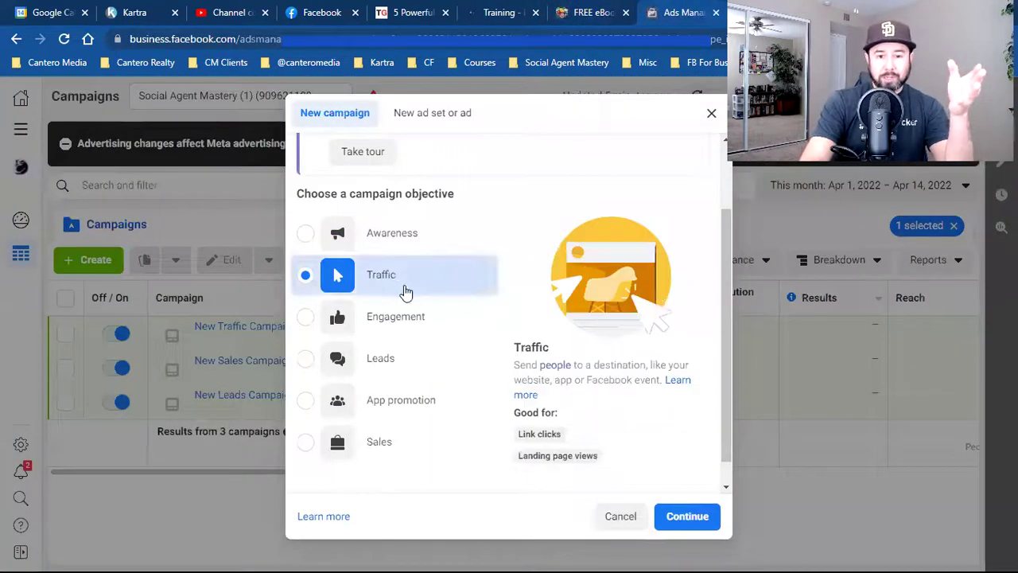
left_click(403, 371)
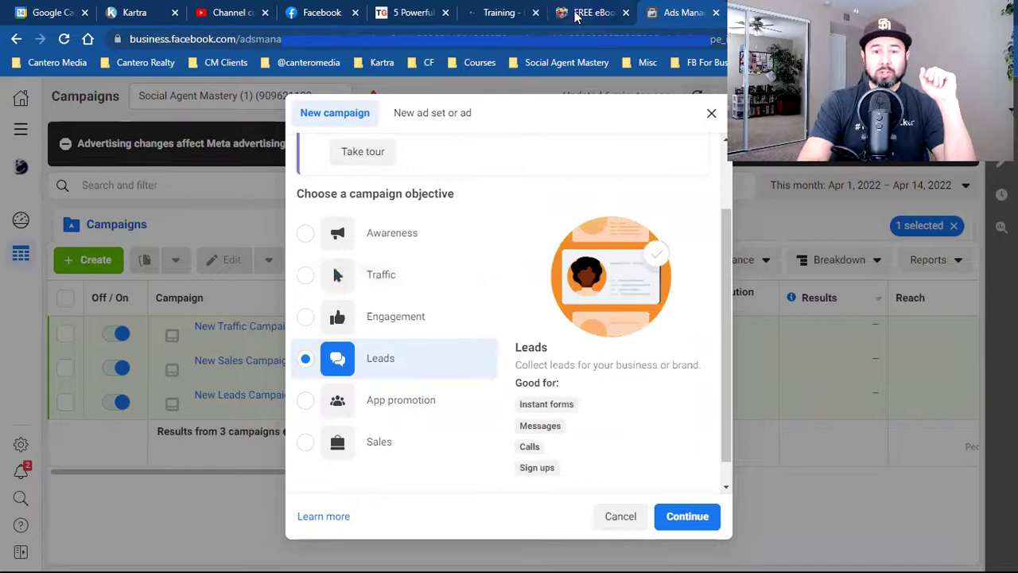
key("ctrl+shift+Tab")
scroll(482, 279, "up", 6)
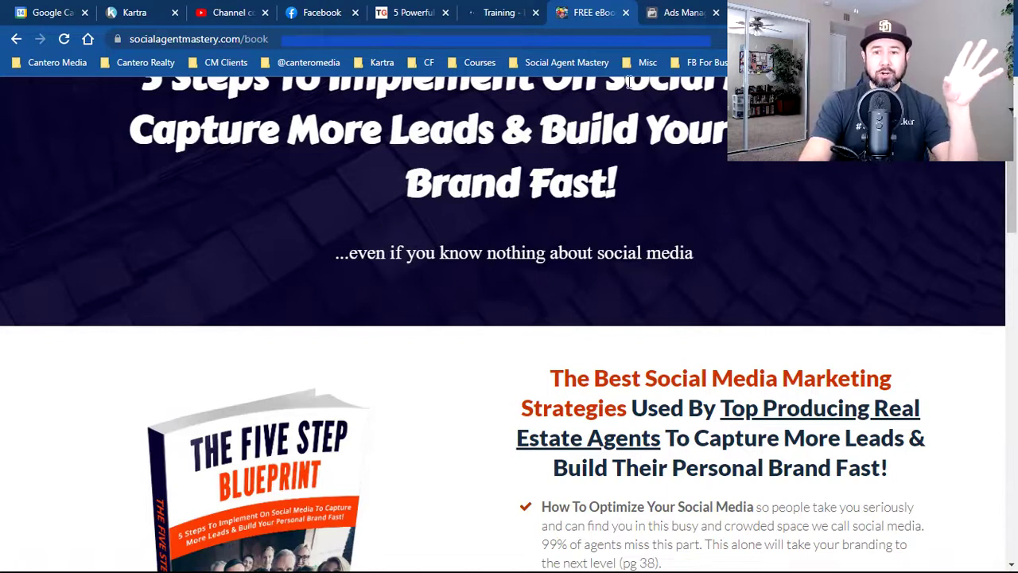
left_click(659, 10)
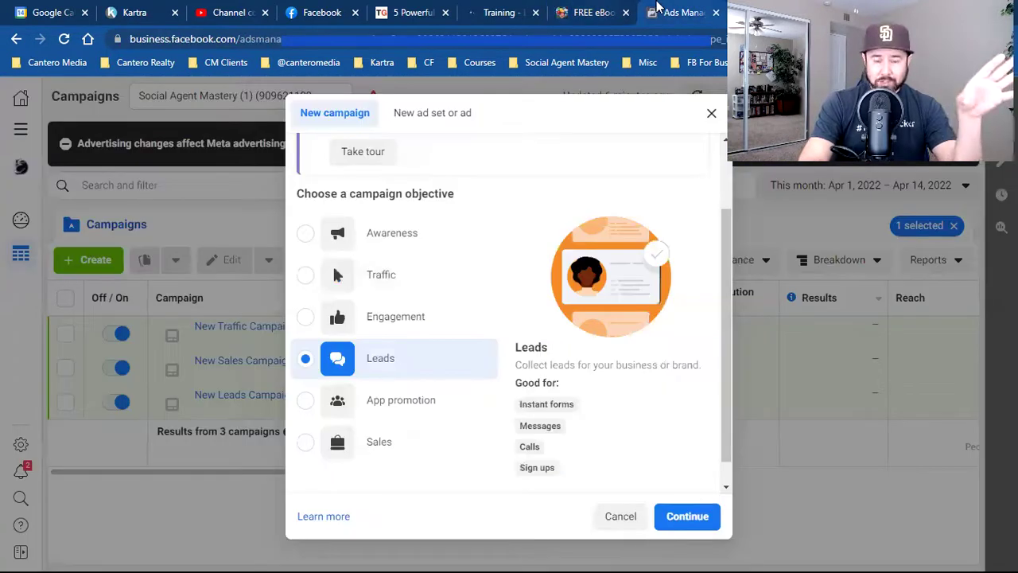
left_click(441, 277)
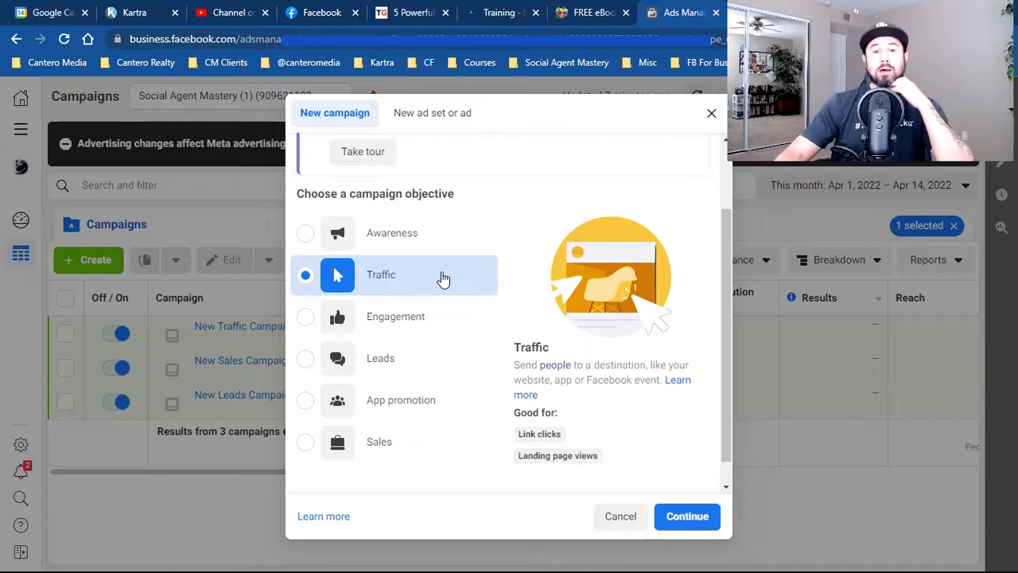
- Leaving Traffic selected, bring up the FREE eBook landing page tab
left_click(593, 12)
- Go back to the Ads Manager New campaign dialog with Traffic still chosen
scroll(489, 291, "up", 2)
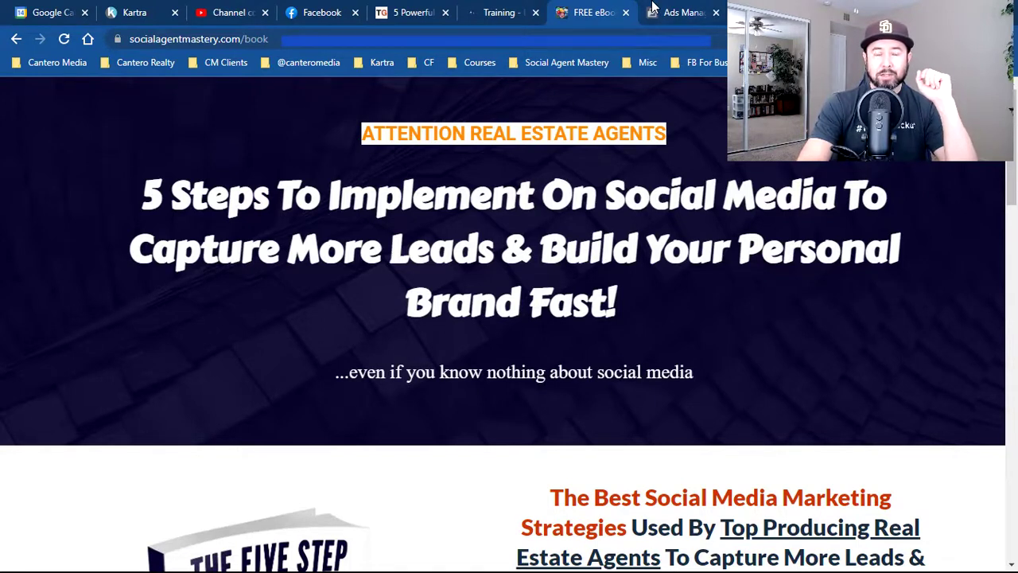
left_click(653, 6)
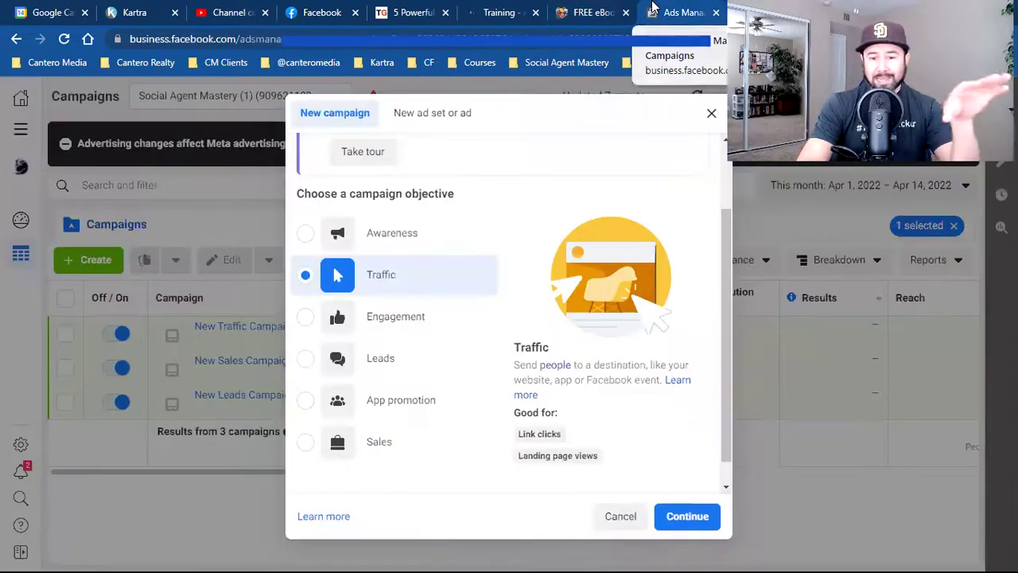